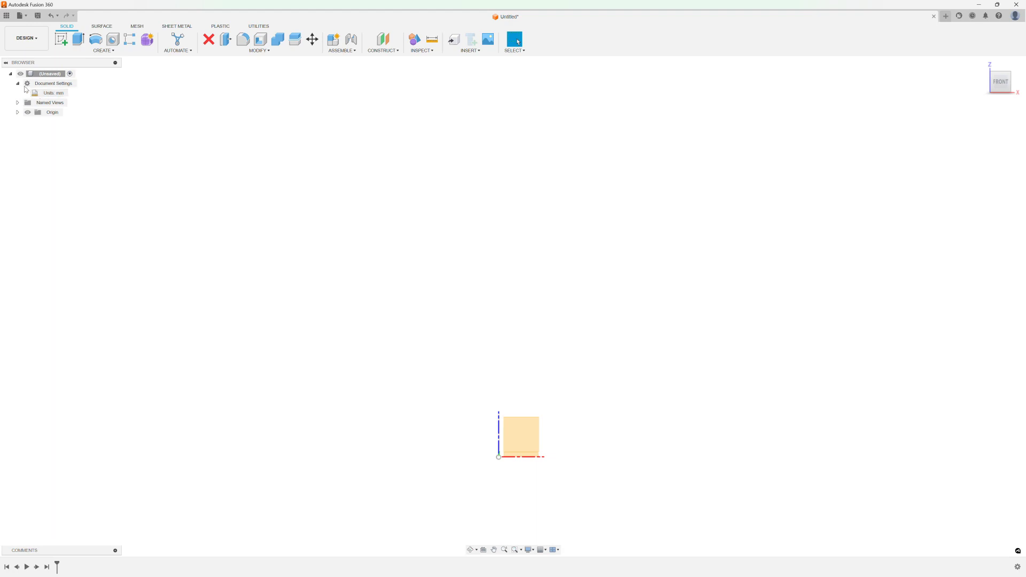
{"action": "left_click", "coordinate": [18, 83]}
Step: Check the document units and keep them as millimetres
{"action": "left_click", "coordinate": [73, 93]}
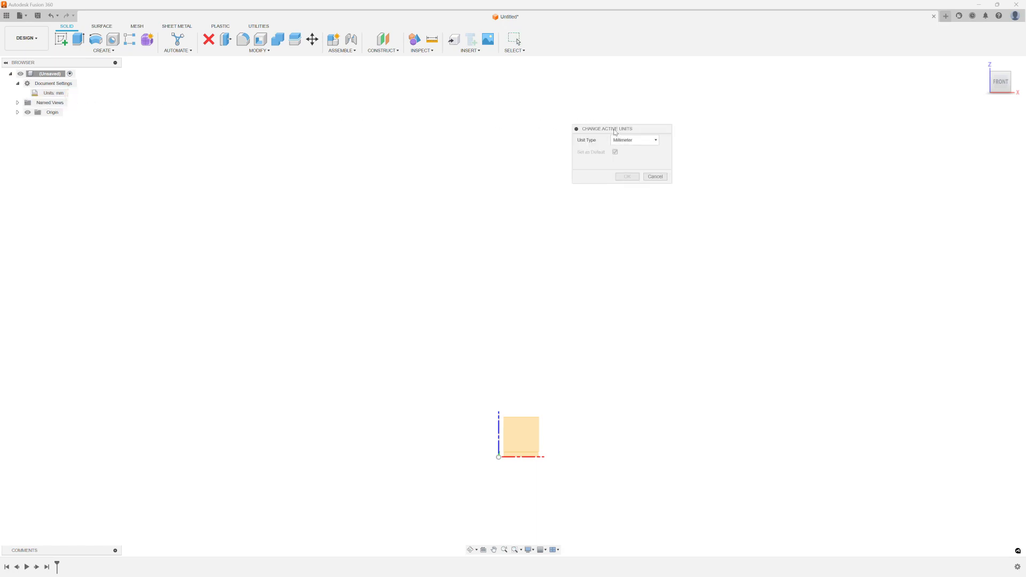
{"action": "left_click", "coordinate": [561, 151]}
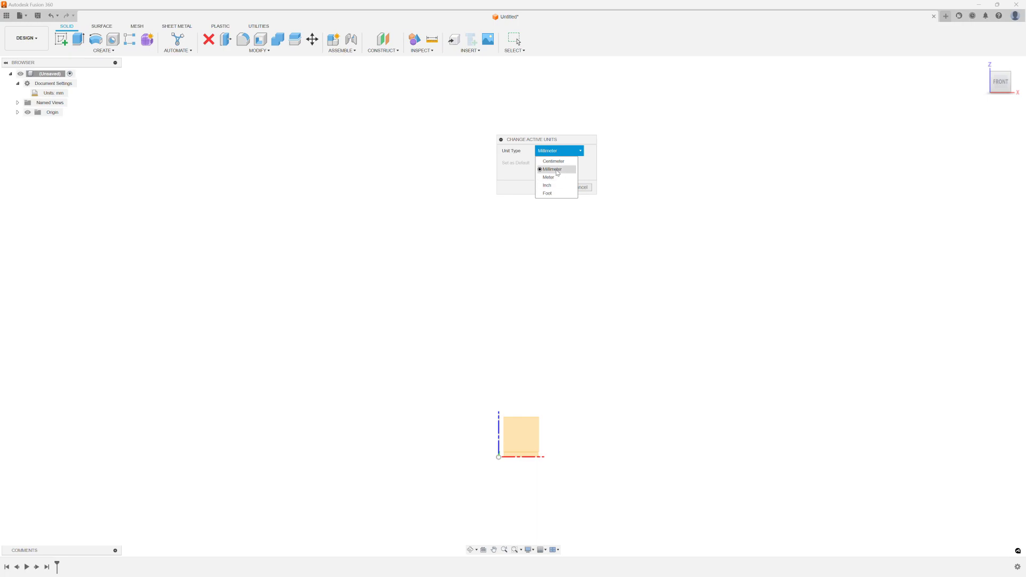
{"action": "left_click", "coordinate": [554, 168]}
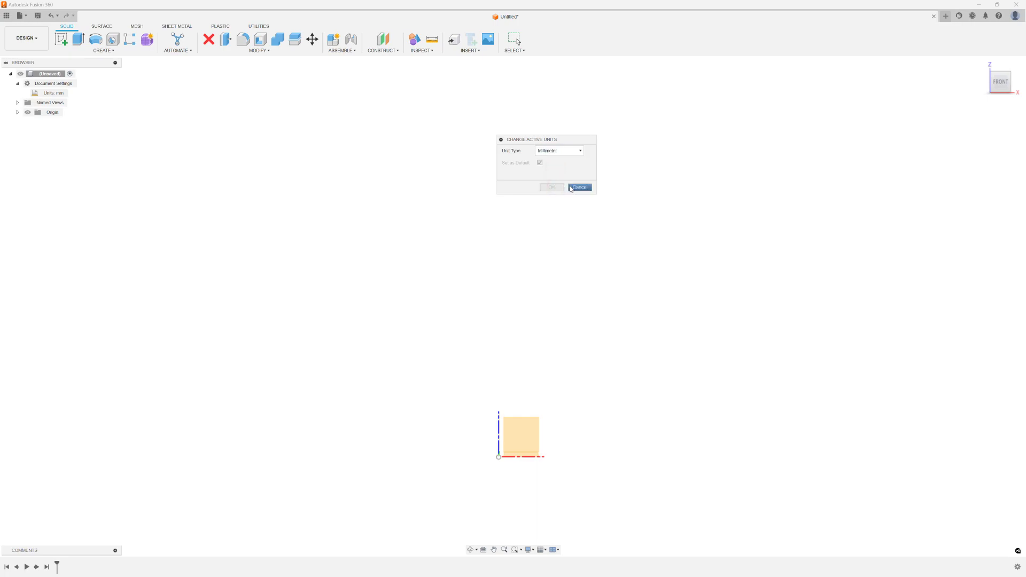
{"action": "left_click", "coordinate": [588, 188]}
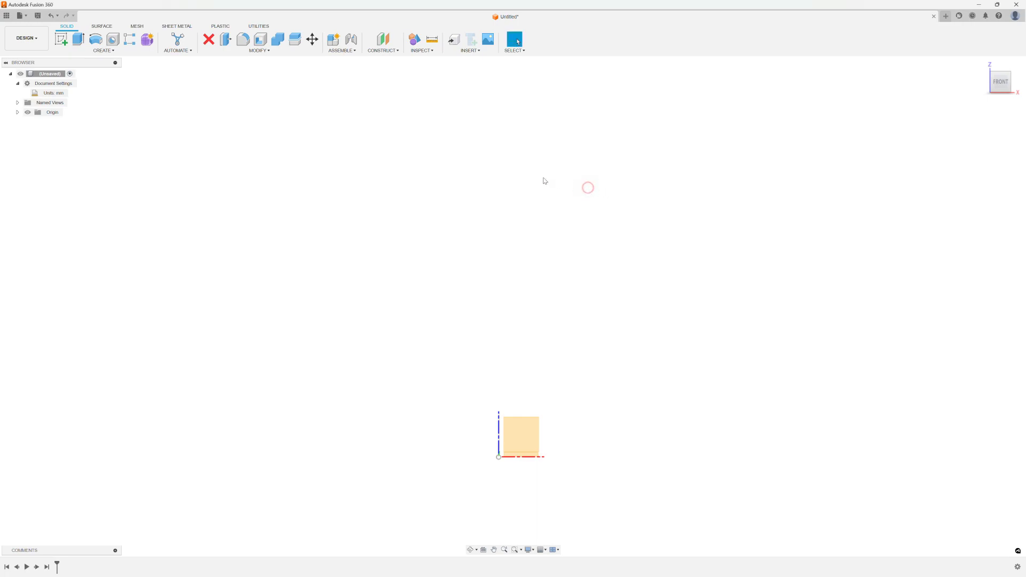
Step: Toggle the origin planes and axes on and off, leaving them shown
{"action": "left_click", "coordinate": [28, 113]}
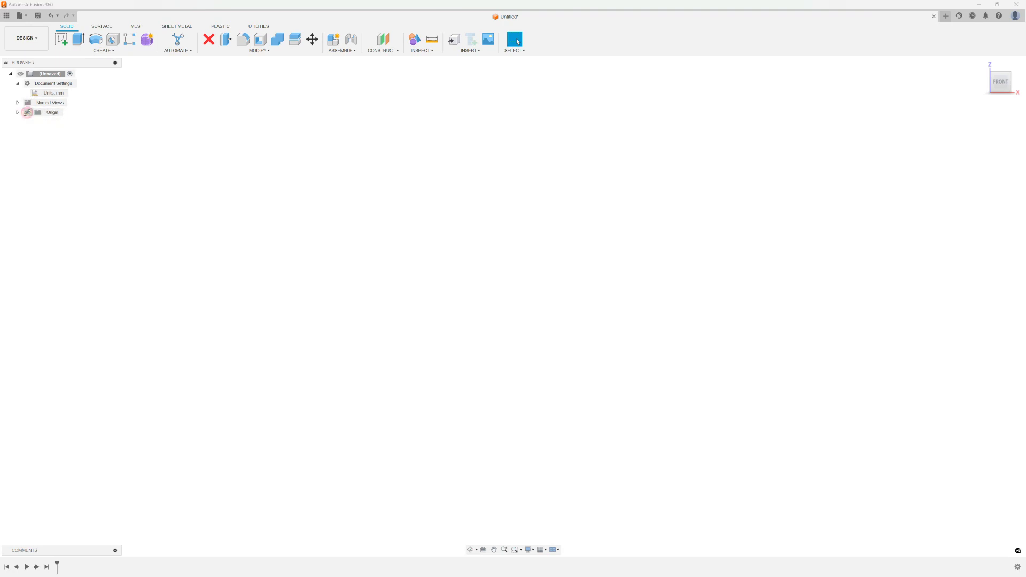
{"action": "left_click", "coordinate": [28, 113]}
{"action": "left_click", "coordinate": [28, 112]}
{"action": "left_click", "coordinate": [28, 113]}
{"action": "left_click", "coordinate": [28, 114]}
{"action": "left_click", "coordinate": [29, 114]}
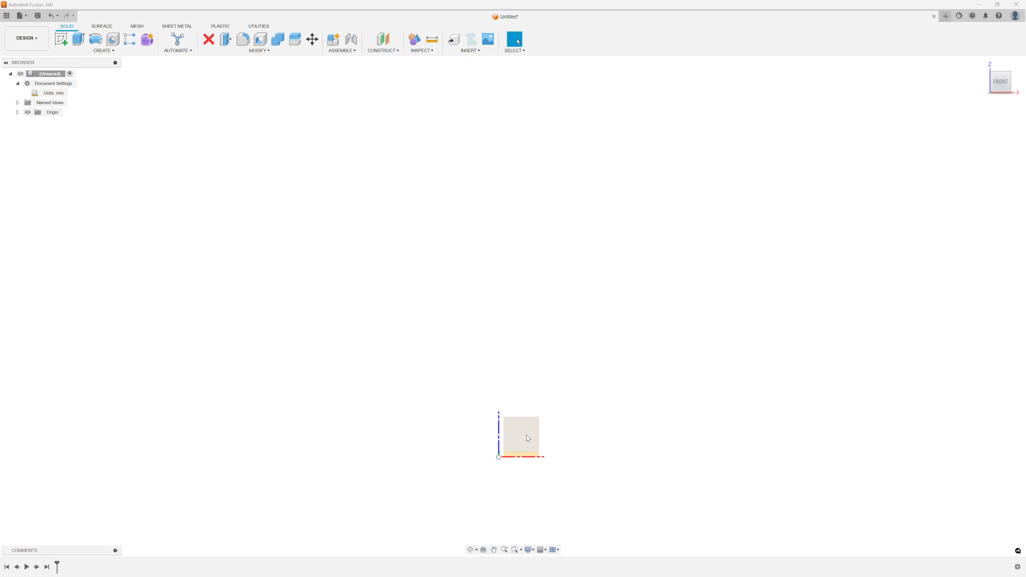
Step: Draw a two-corner rectangle on the front plane spanning the origin
{"action": "mouse_move", "coordinate": [998, 86]}
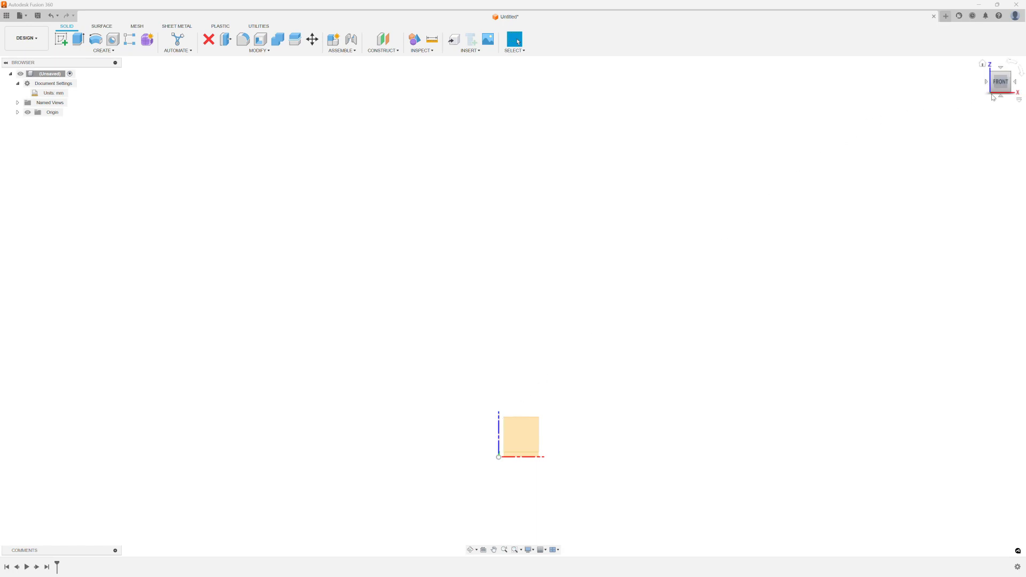
{"action": "mouse_move", "coordinate": [997, 86]}
{"action": "left_mouse_down"}
{"action": "mouse_move", "coordinate": [1004, 98]}
{"action": "mouse_move", "coordinate": [999, 81]}
{"action": "mouse_move", "coordinate": [995, 101]}
{"action": "mouse_move", "coordinate": [990, 94]}
{"action": "left_mouse_up"}
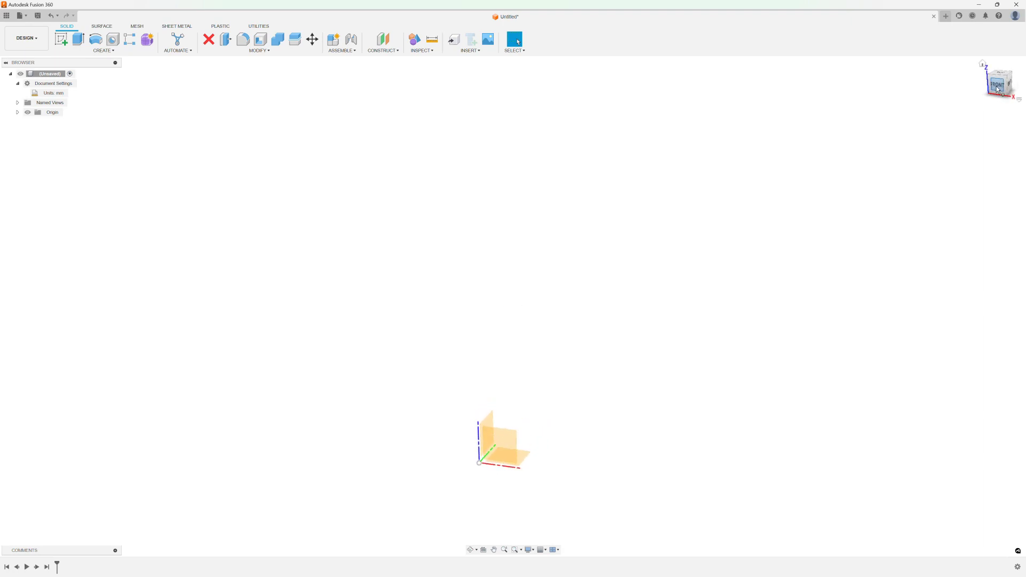
{"action": "left_click", "coordinate": [997, 88]}
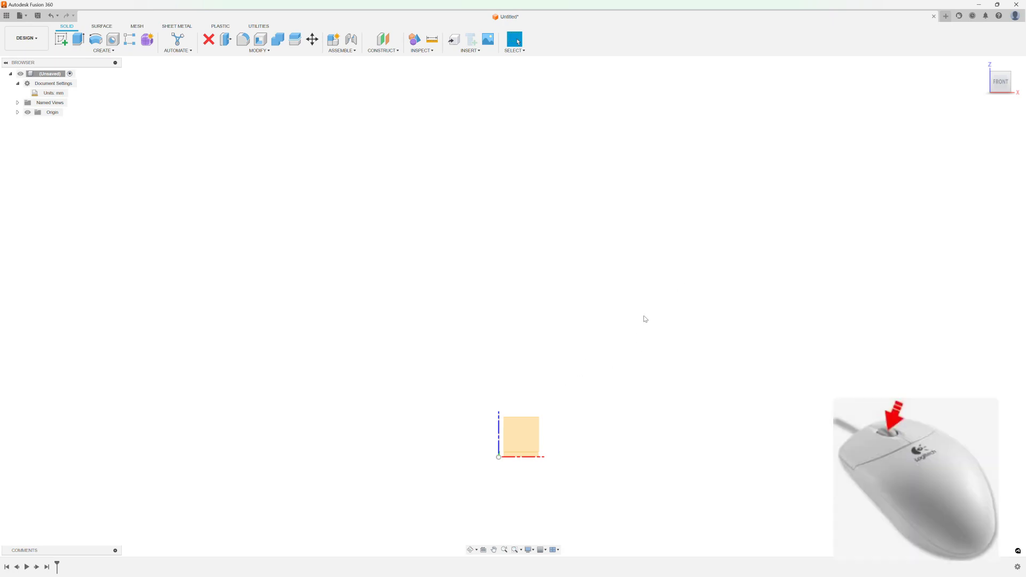
{"action": "mouse_move", "coordinate": [643, 314]}
{"action": "middle_mouse_down"}
{"action": "mouse_move", "coordinate": [652, 133]}
{"action": "mouse_move", "coordinate": [646, 282]}
{"action": "mouse_move", "coordinate": [637, 123]}
{"action": "mouse_move", "coordinate": [641, 233]}
{"action": "mouse_move", "coordinate": [653, 162]}
{"action": "middle_mouse_up"}
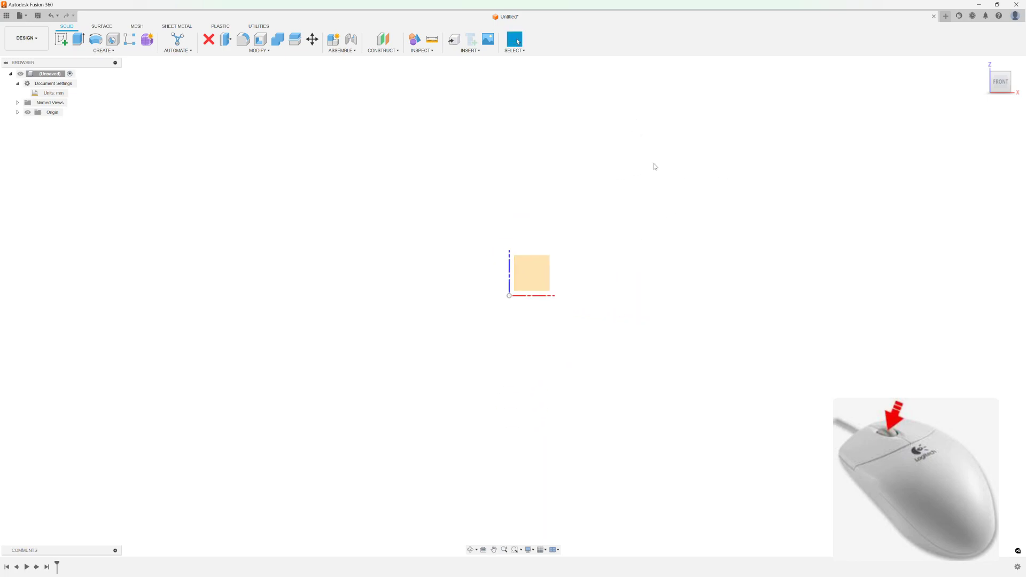
{"action": "mouse_move", "coordinate": [706, 205]}
{"action": "middle_mouse_down", "text": "shift"}
{"action": "mouse_move", "coordinate": [625, 202]}
{"action": "mouse_move", "coordinate": [614, 243]}
{"action": "mouse_move", "coordinate": [653, 200]}
{"action": "mouse_move", "coordinate": [719, 228]}
{"action": "middle_mouse_up", "text": "shift"}
{"action": "mouse_move", "coordinate": [1003, 85]}
{"action": "left_mouse_down"}
{"action": "mouse_move", "coordinate": [981, 76]}
{"action": "mouse_move", "coordinate": [1014, 101]}
{"action": "left_mouse_up"}
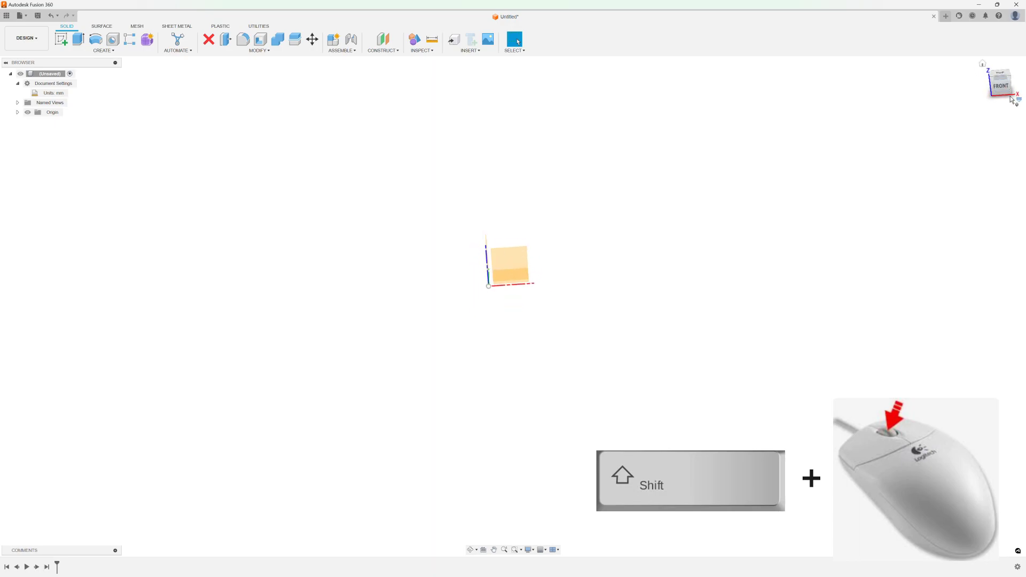
{"action": "mouse_move", "coordinate": [714, 251]}
{"action": "middle_mouse_down", "text": "shift"}
{"action": "mouse_move", "coordinate": [695, 218]}
{"action": "mouse_move", "coordinate": [708, 226]}
{"action": "mouse_move", "coordinate": [711, 273]}
{"action": "mouse_move", "coordinate": [731, 252]}
{"action": "mouse_move", "coordinate": [724, 230]}
{"action": "mouse_move", "coordinate": [719, 238]}
{"action": "middle_mouse_up", "text": "shift"}
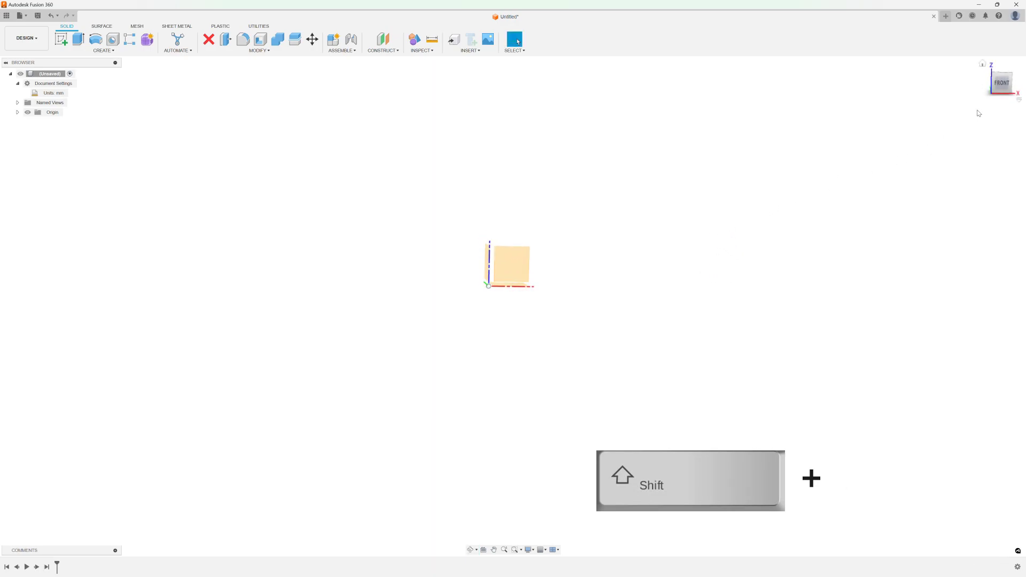
{"action": "left_click", "coordinate": [1005, 86]}
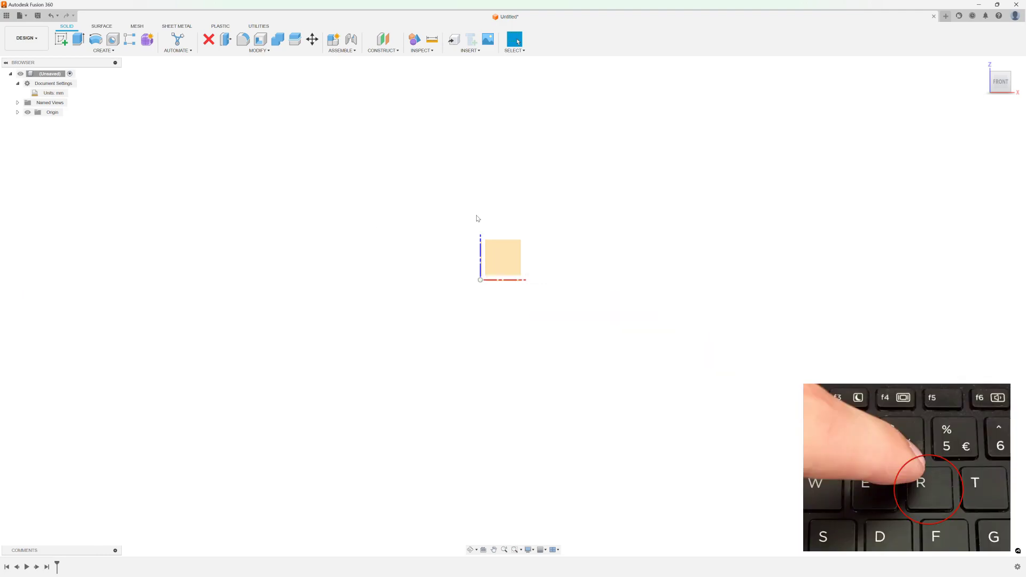
{"action": "key", "text": "r"}
{"action": "left_click", "coordinate": [490, 244]}
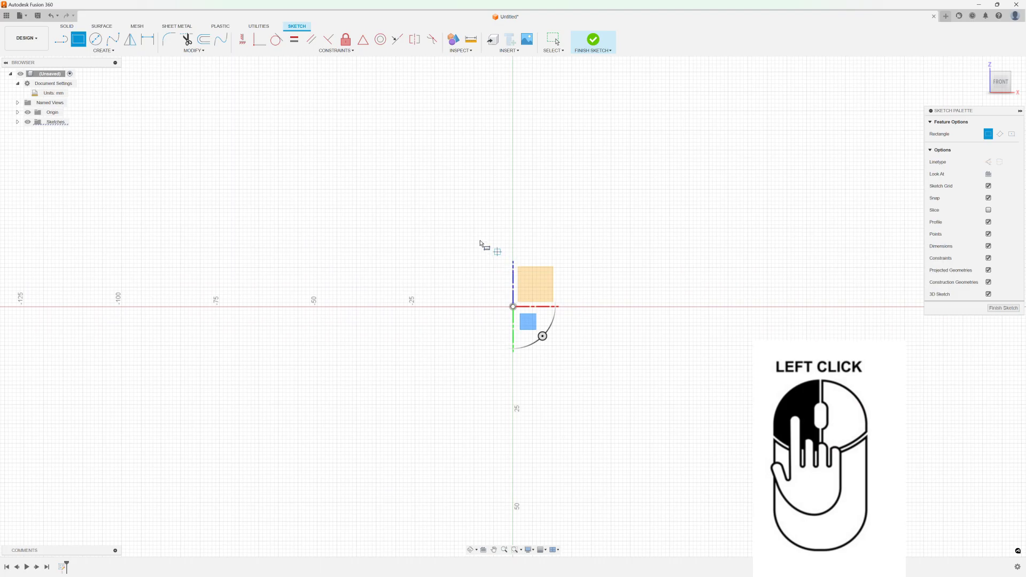
{"action": "left_click", "coordinate": [458, 169]}
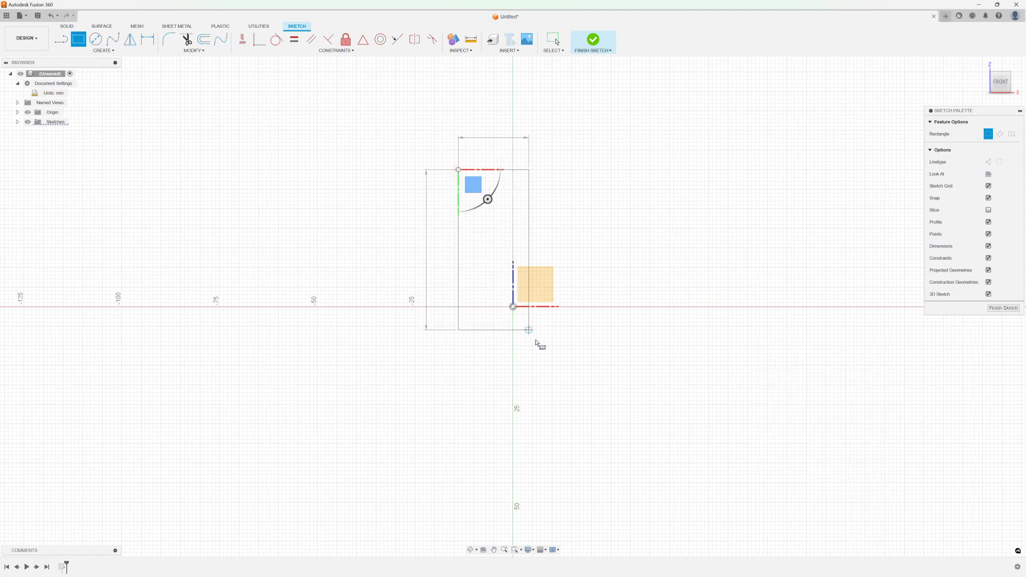
{"action": "left_click", "coordinate": [599, 369]}
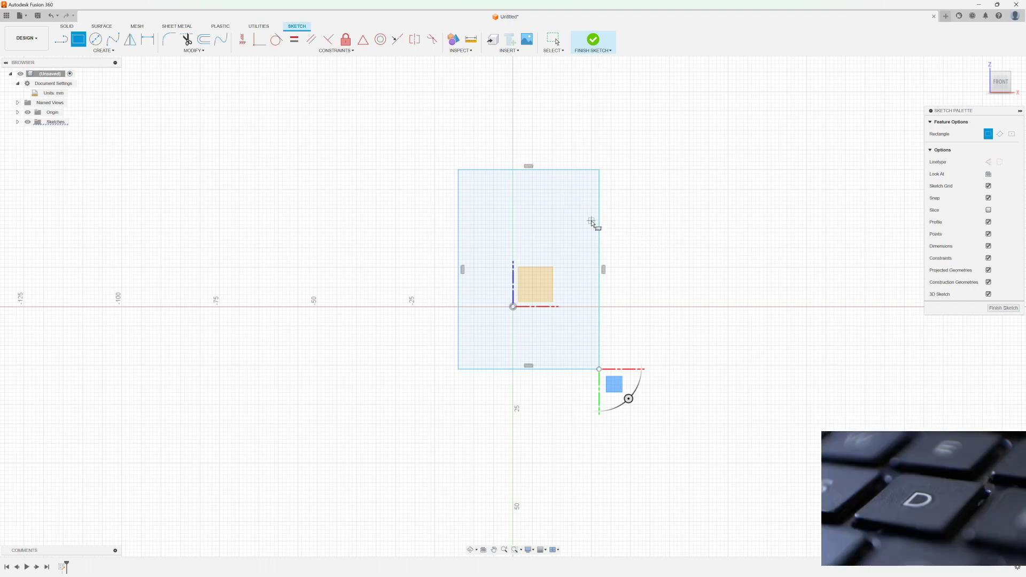
Step: Dimension the rectangle's top edge to 2 in wide
{"action": "key", "text": "d"}
{"action": "left_click", "coordinate": [544, 170]}
{"action": "left_click", "coordinate": [544, 143]}
{"action": "type", "text": "2"}
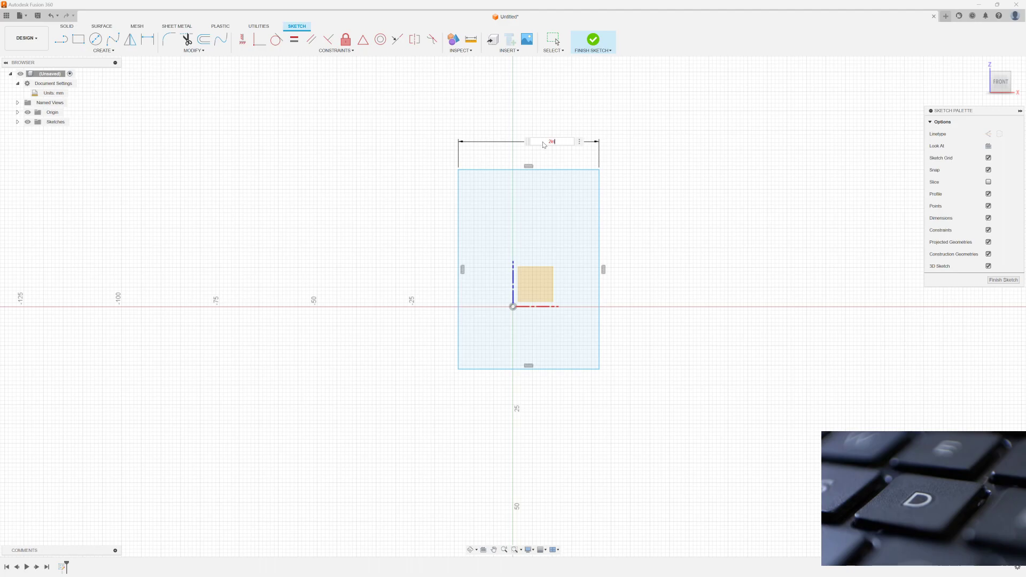
{"action": "type", "text": "in"}
{"action": "key", "text": "Return"}
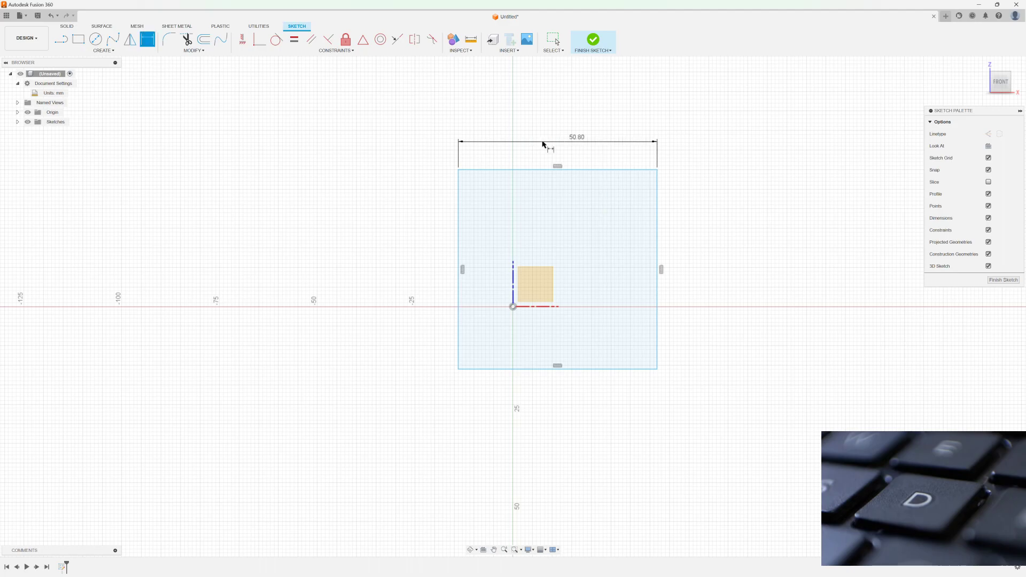
Step: Dimension the left edge to 3 in tall and start Press Pull on the finished sketch
{"action": "left_click", "coordinate": [458, 232]}
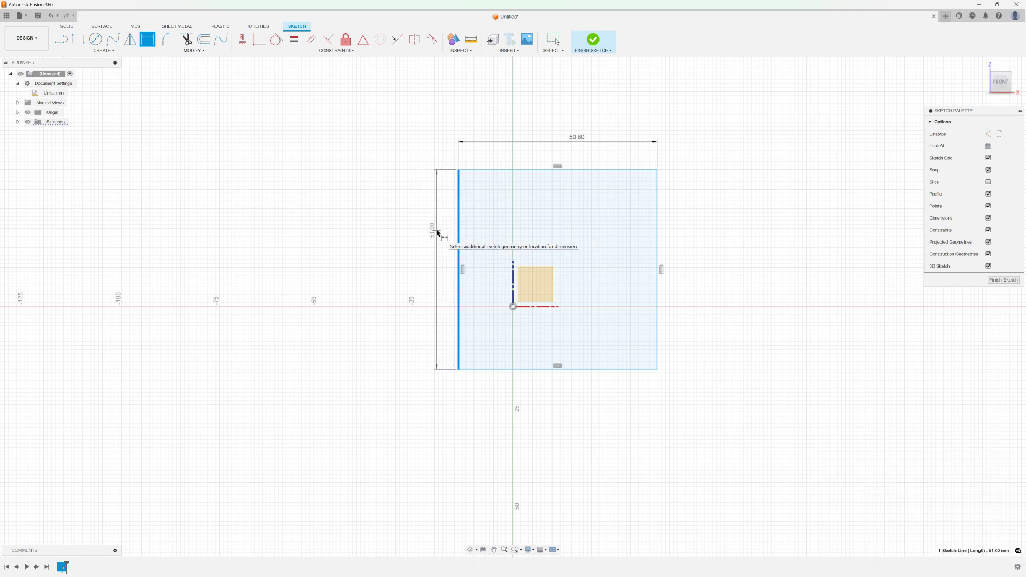
{"action": "left_click", "coordinate": [437, 233]}
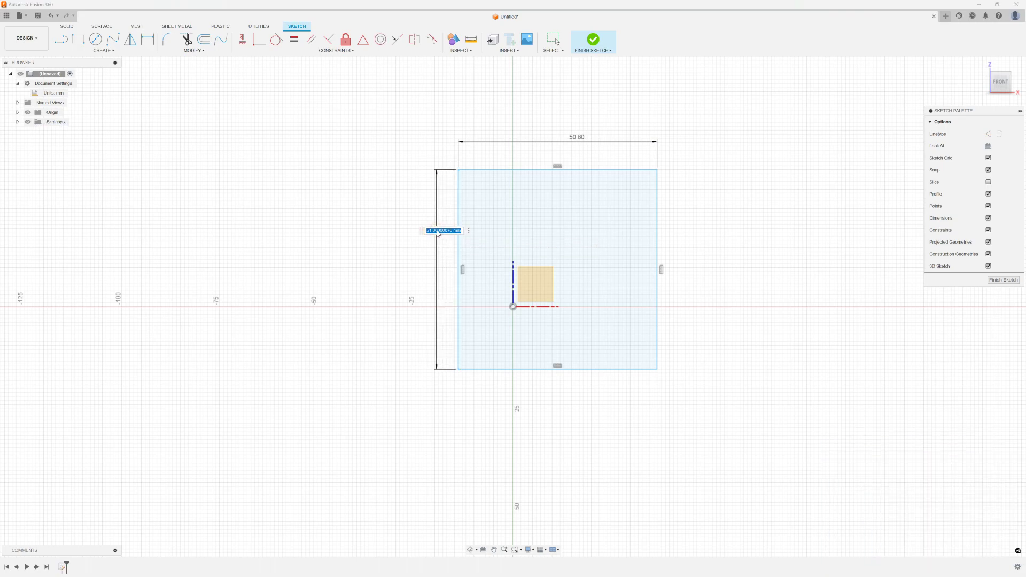
{"action": "type", "text": "3 in"}
{"action": "key", "text": "Return"}
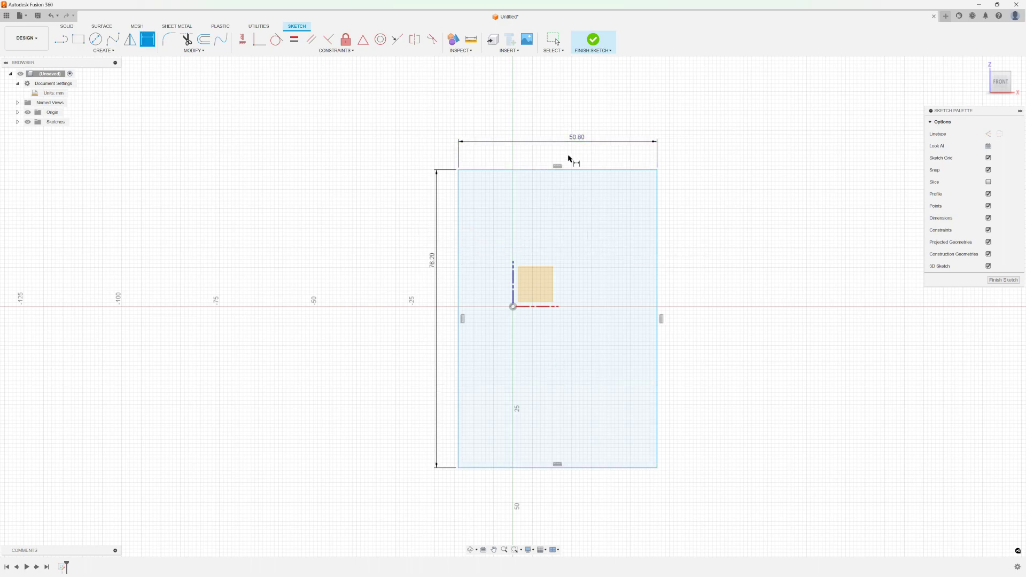
{"action": "key", "text": "Escape"}
{"action": "key", "text": "q"}
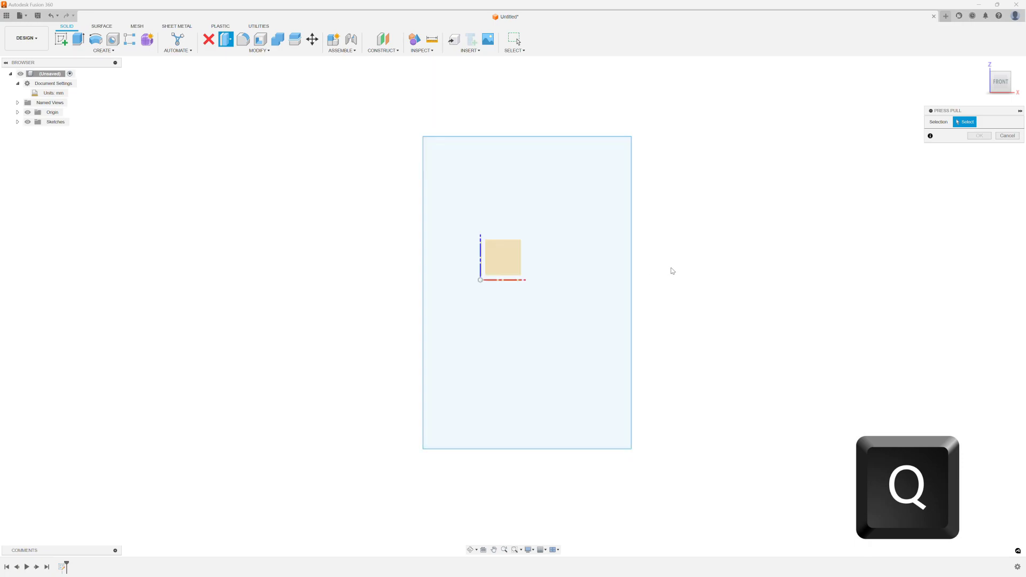
Step: Extrude the rectangle profile 1 in deep into a new solid body
{"action": "left_click_drag", "start_coordinate": [946, 116], "coordinate": [745, 168]}
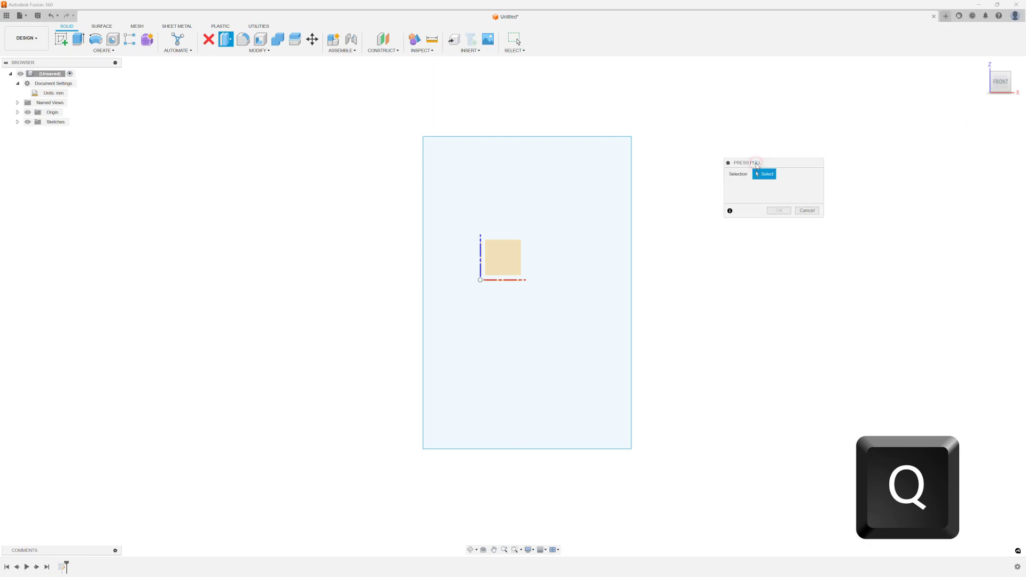
{"action": "left_click", "coordinate": [558, 175]}
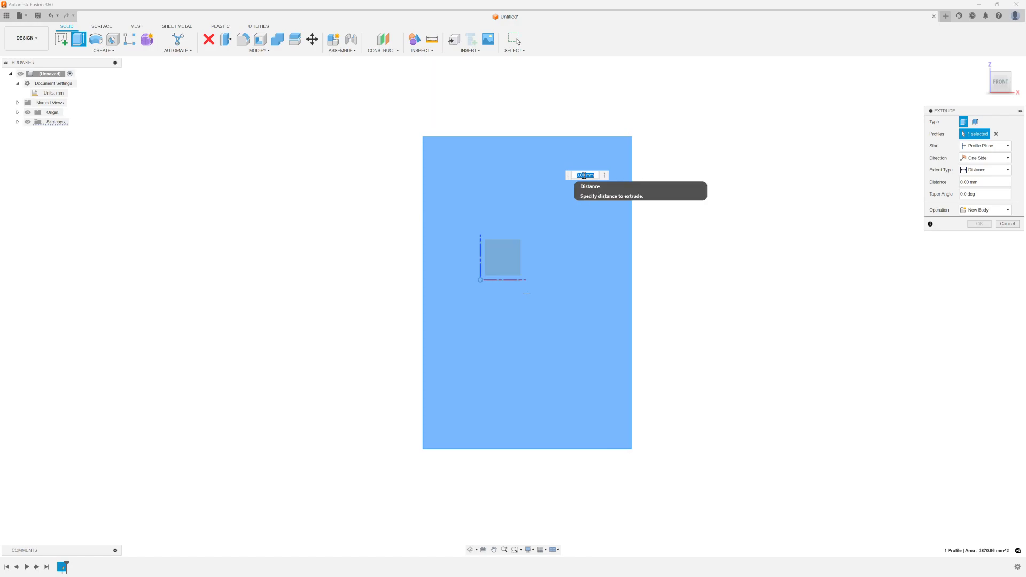
{"action": "type", "text": "1in"}
{"action": "key", "text": "Return"}
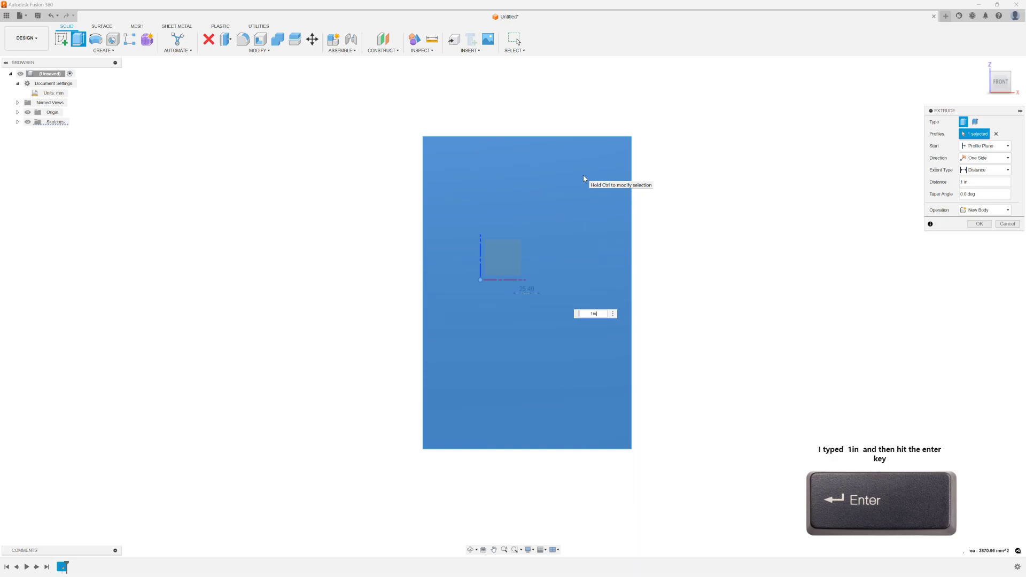
{"action": "key", "text": "Return"}
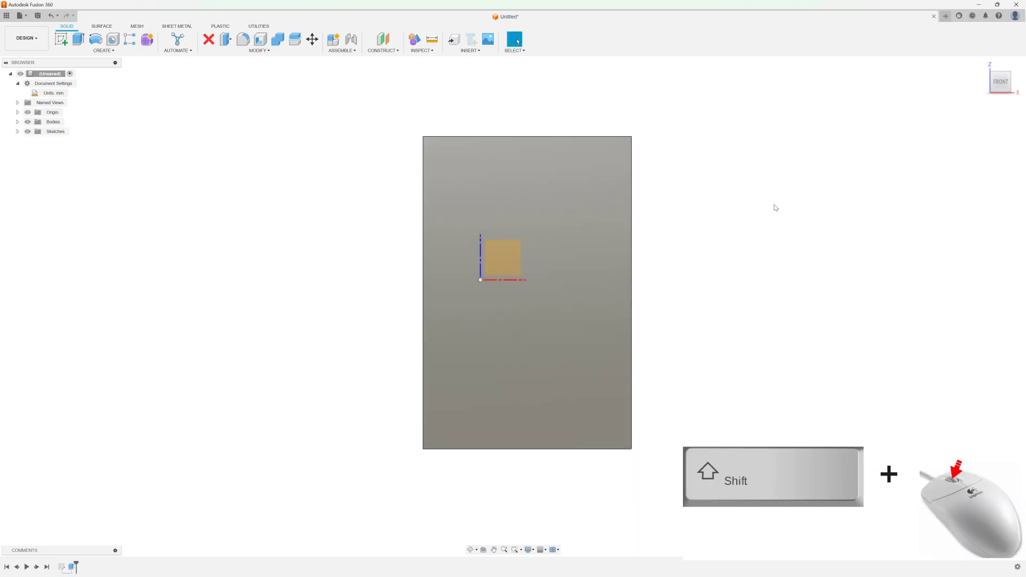
{"action": "middle_click_drag", "start_coordinate": [777, 208], "coordinate": [754, 206], "text": "shift"}
{"action": "mouse_move", "coordinate": [999, 82]}
{"action": "left_mouse_down"}
{"action": "mouse_move", "coordinate": [965, 93]}
{"action": "mouse_move", "coordinate": [1001, 83]}
{"action": "left_mouse_up"}
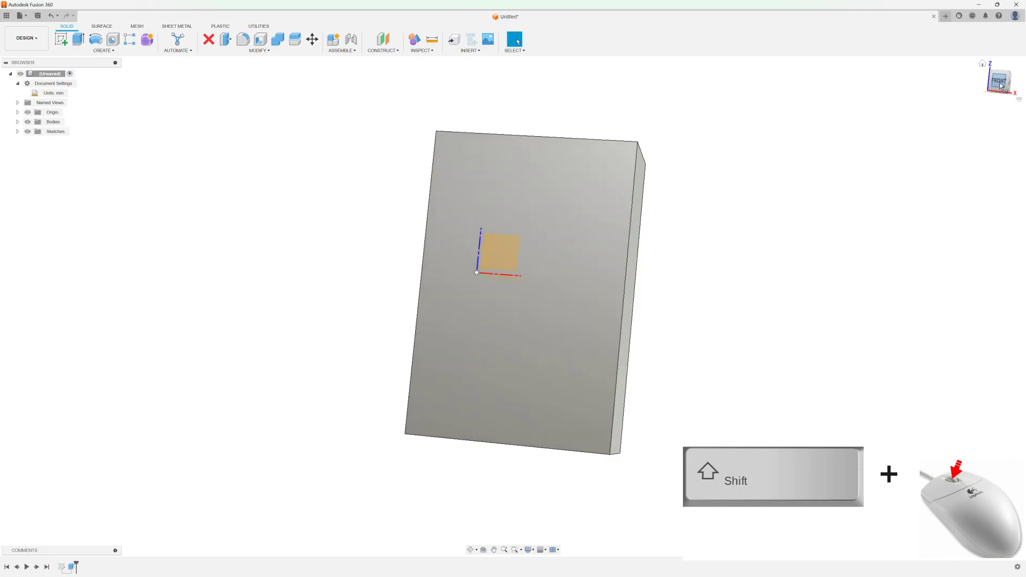
{"action": "left_click", "coordinate": [1000, 82]}
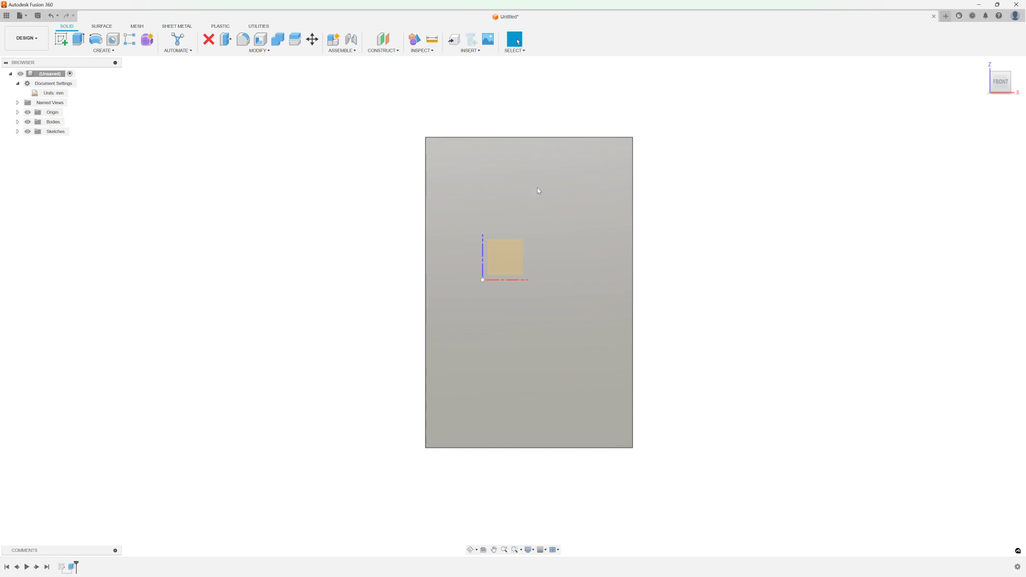
{"action": "key", "text": "c"}
{"action": "key", "text": "c"}
Step: Sketch a 10 mm diameter circle near the top right of the block's front face
{"action": "left_click", "coordinate": [537, 190]}
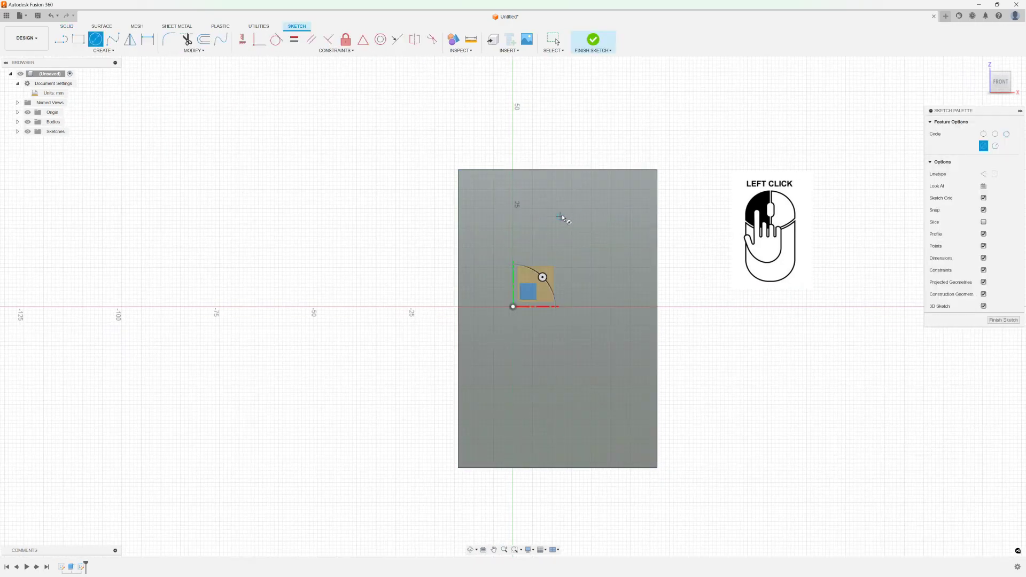
{"action": "left_click", "coordinate": [556, 171]}
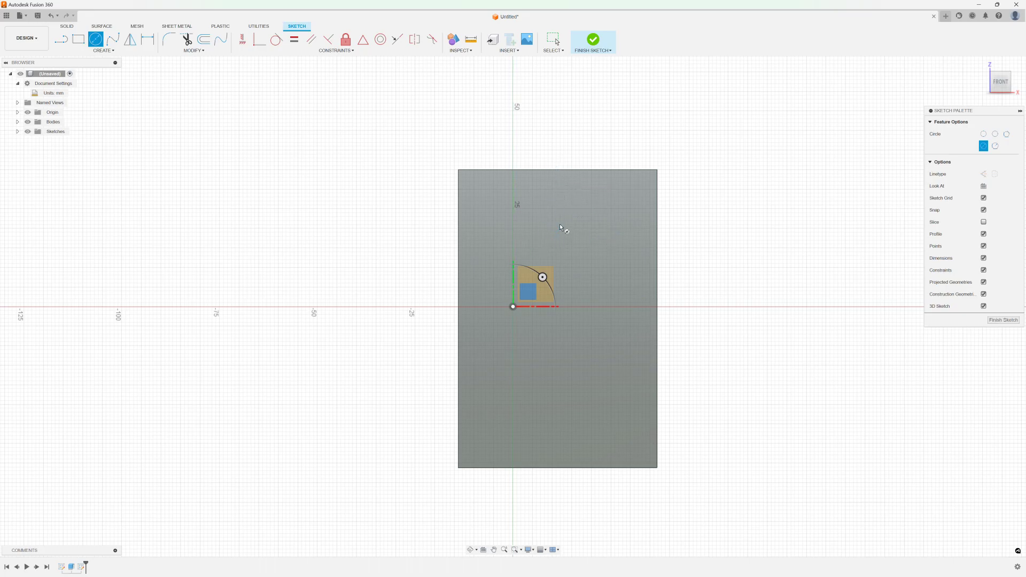
{"action": "left_click", "coordinate": [591, 224]}
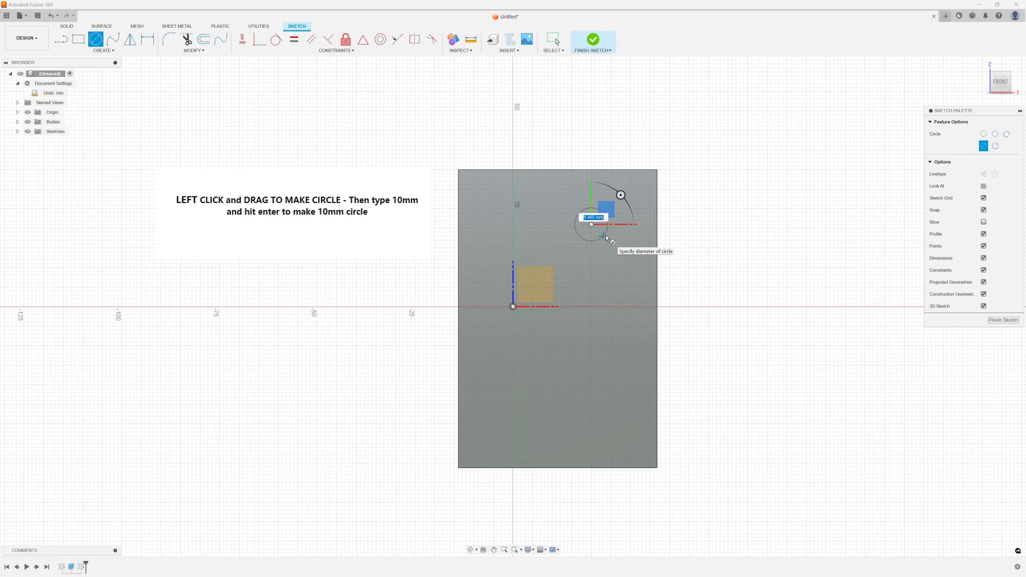
{"action": "type", "text": "10mm"}
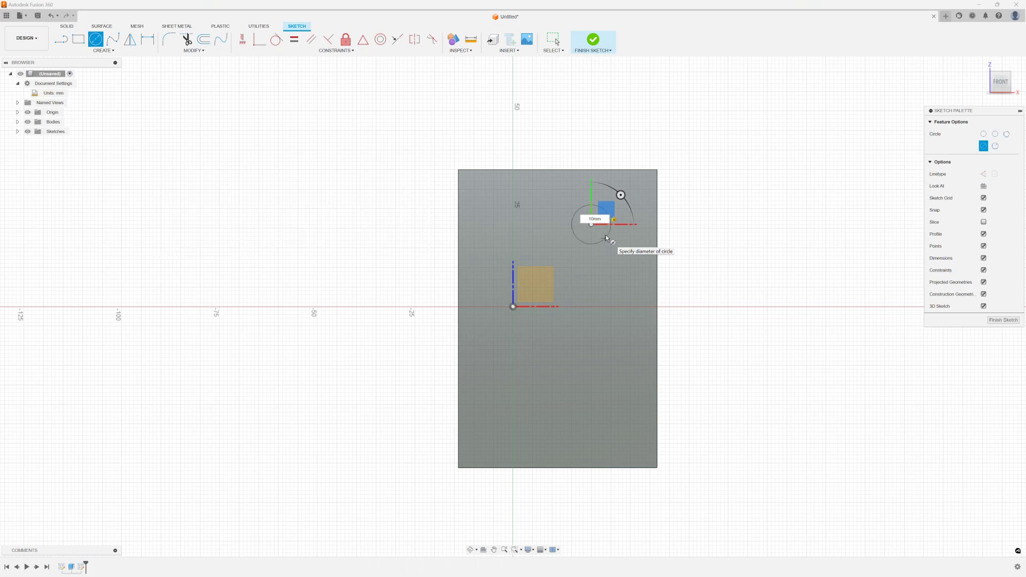
{"action": "key", "text": "Return"}
{"action": "key", "text": "Escape"}
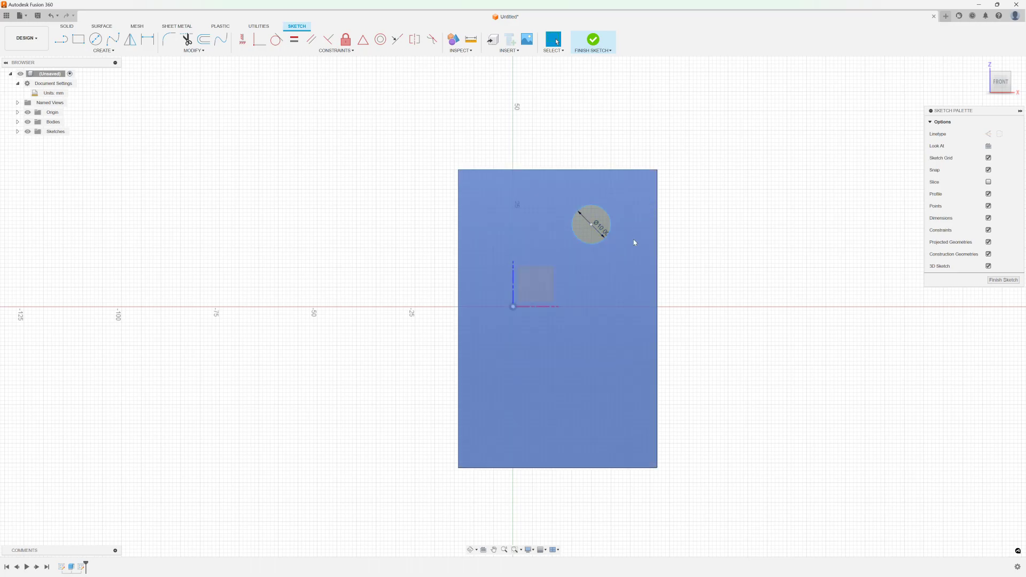
Step: Cut the circle profile 25.40 mm through to the block's far face
{"action": "key", "text": "q"}
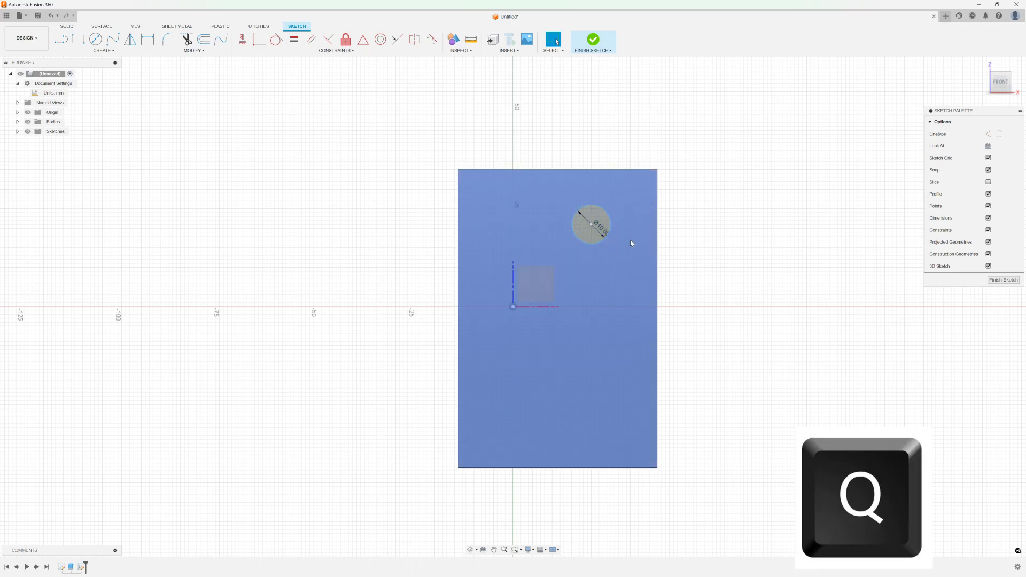
{"action": "key", "text": "q"}
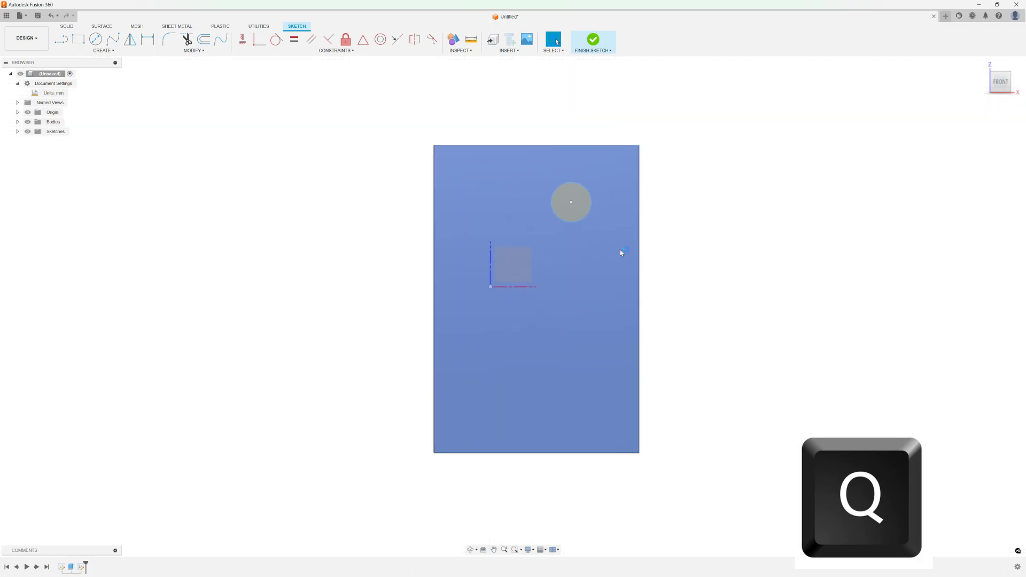
{"action": "left_click", "coordinate": [577, 193]}
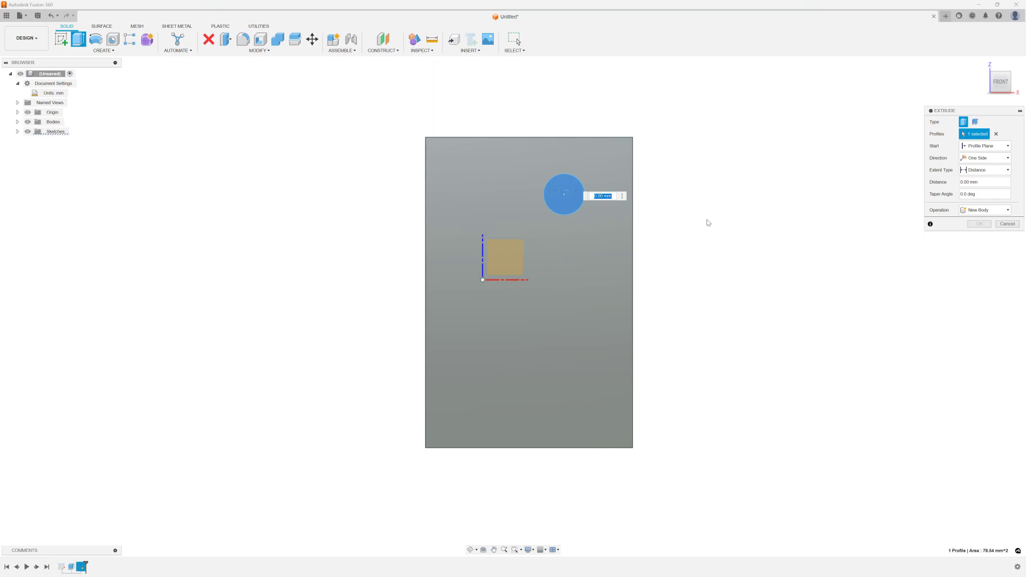
{"action": "middle_click_drag", "start_coordinate": [727, 230], "coordinate": [637, 230], "text": "shift"}
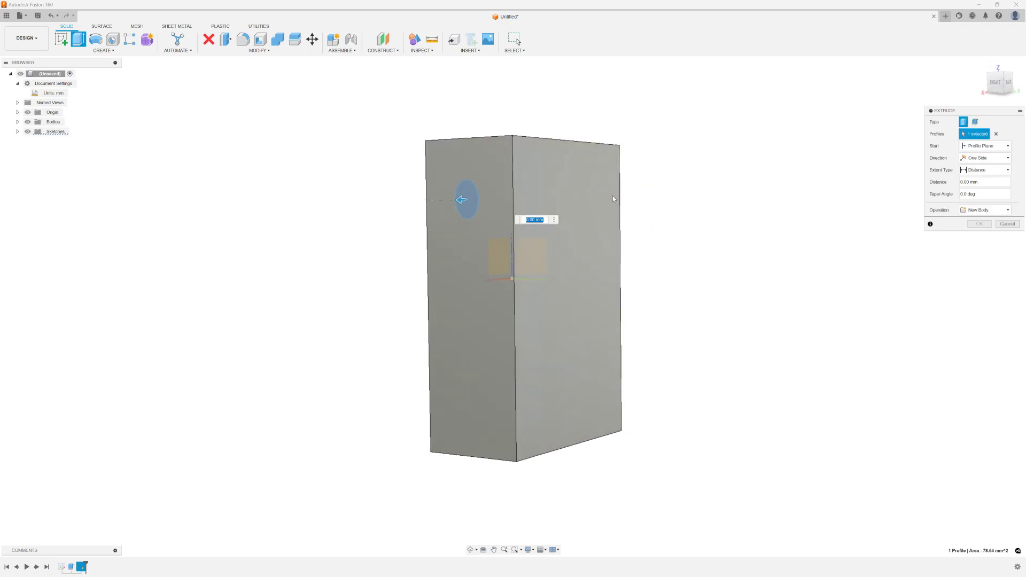
{"action": "left_click", "coordinate": [577, 184]}
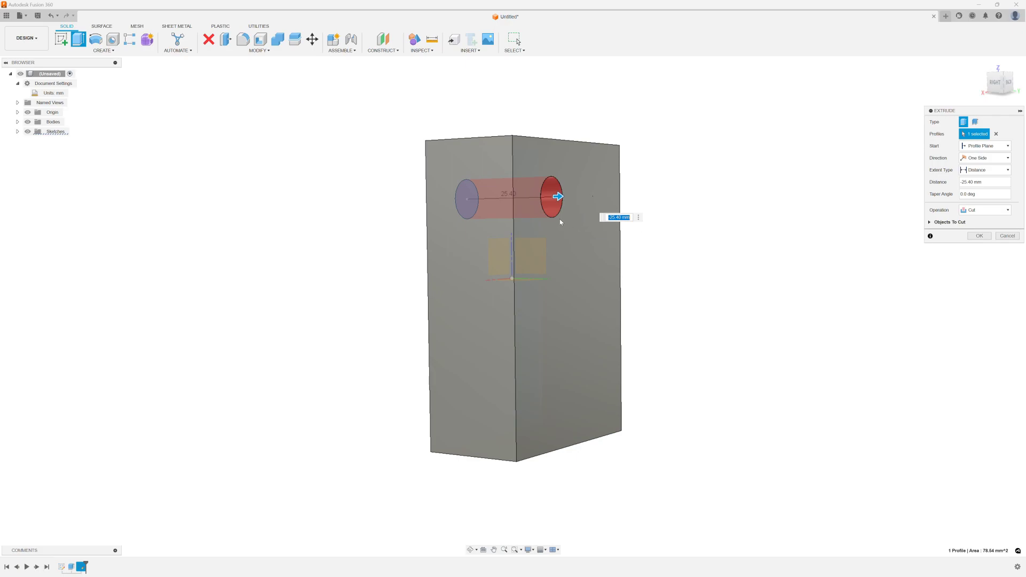
{"action": "left_click_drag", "start_coordinate": [558, 196], "coordinate": [530, 197]}
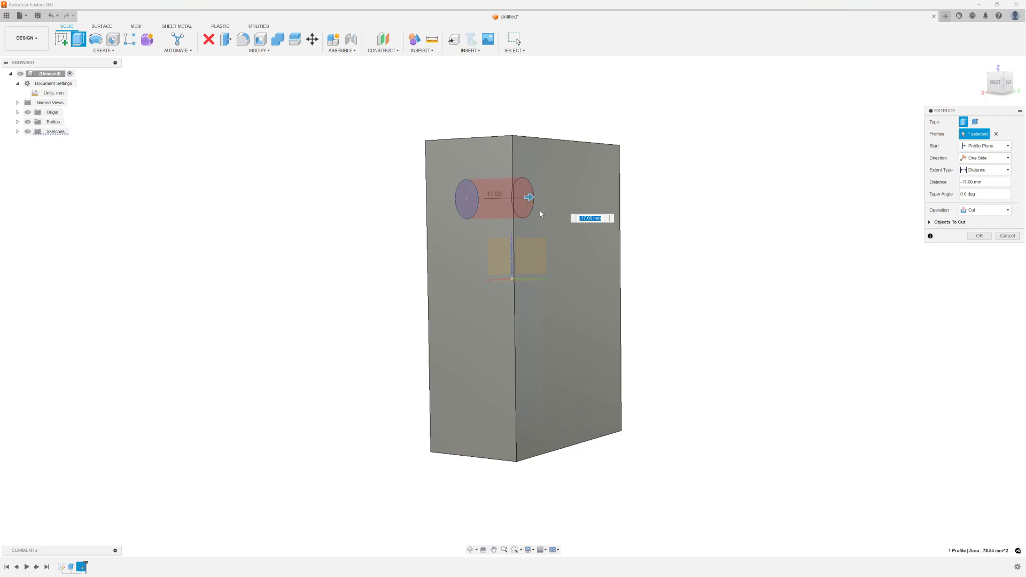
{"action": "left_click", "coordinate": [588, 186]}
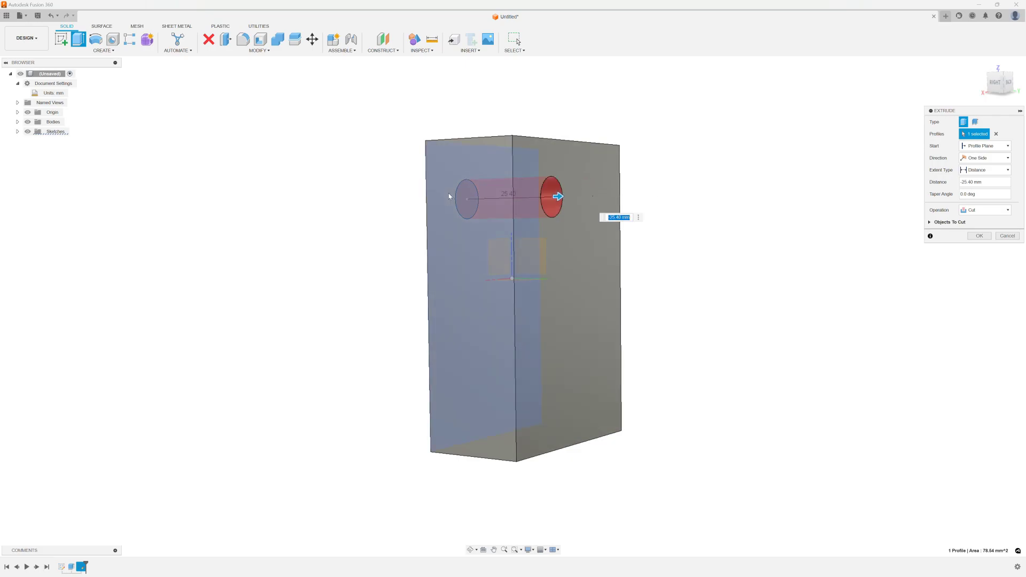
{"action": "left_click", "coordinate": [978, 237]}
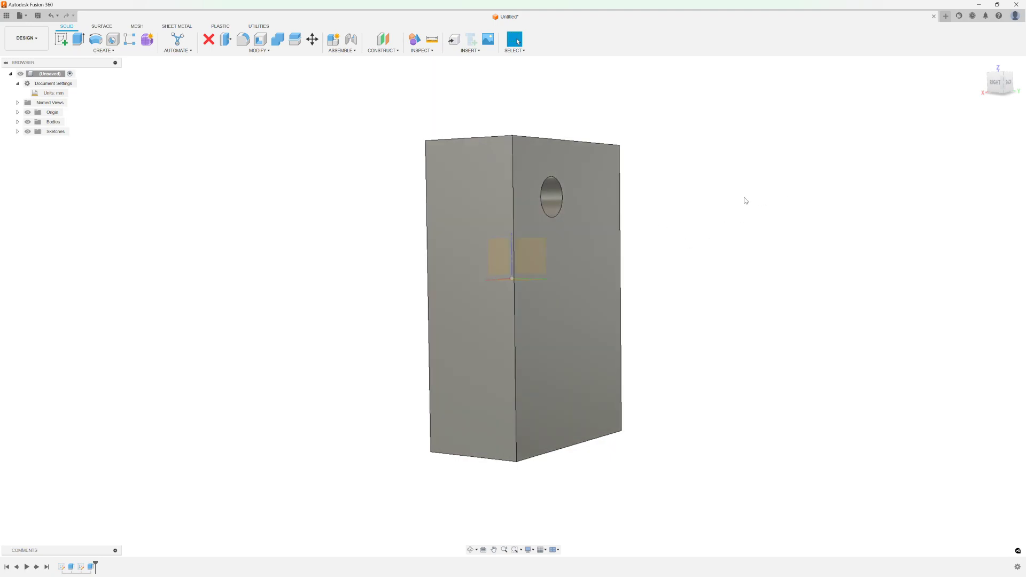
Step: Snap to the front view and rotate it to landscape orientation
{"action": "middle_click_drag", "start_coordinate": [690, 216], "coordinate": [772, 211], "text": "shift"}
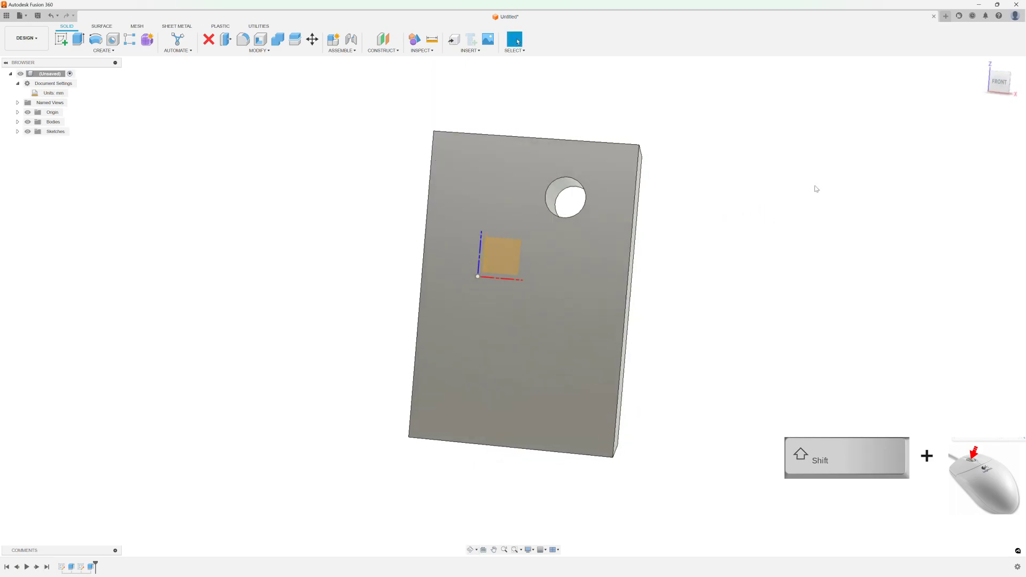
{"action": "left_click", "coordinate": [1001, 82]}
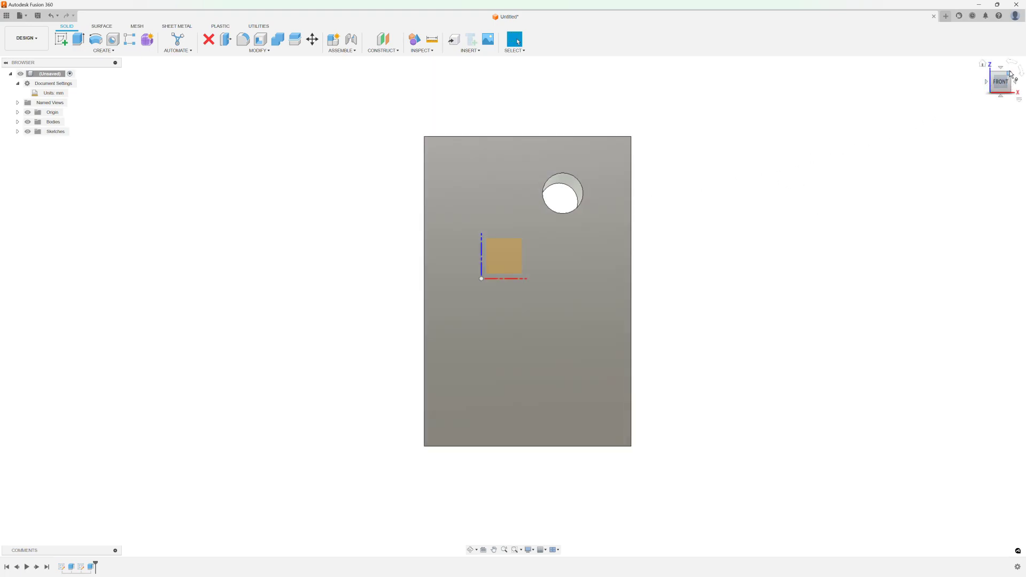
{"action": "left_click", "coordinate": [1012, 63]}
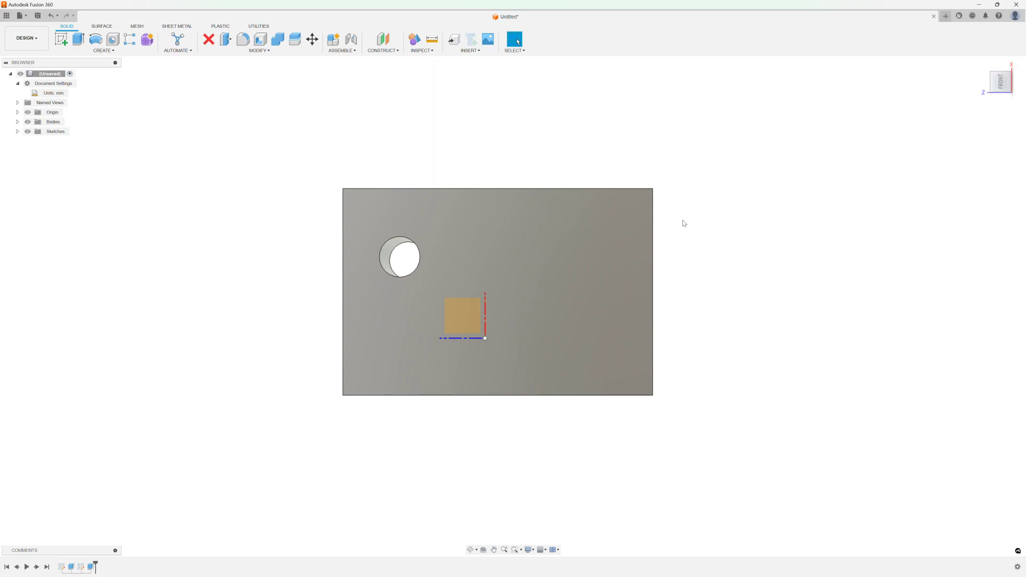
Step: Search 'text' in the shortcuts box and start the Text tool
{"action": "key", "text": "s"}
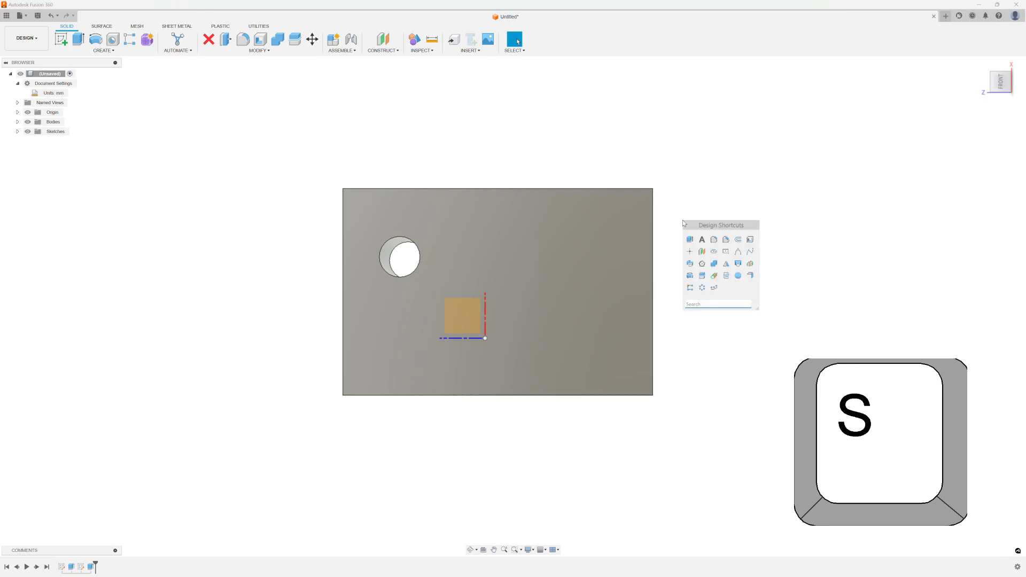
{"action": "type", "text": "text"}
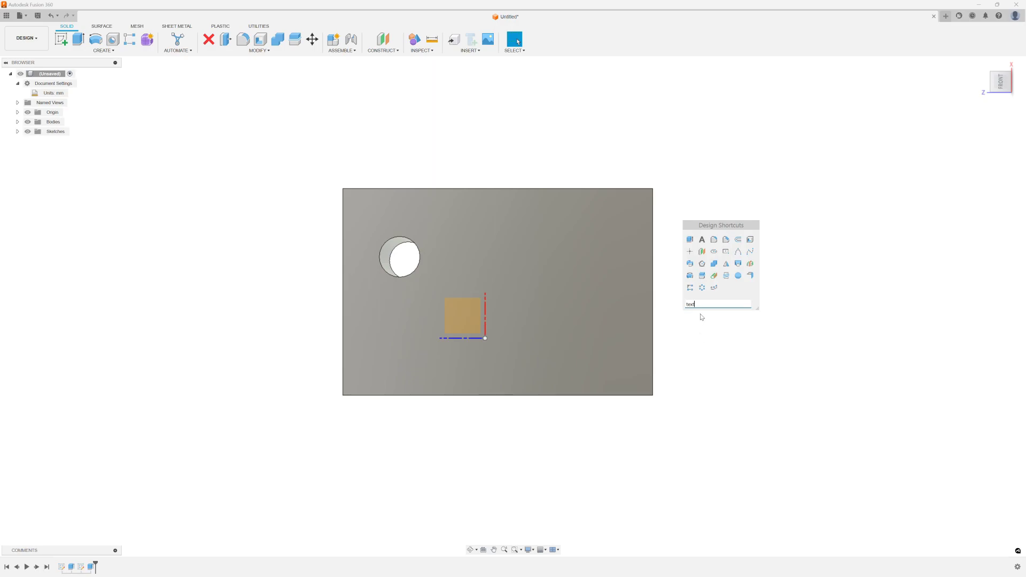
{"action": "left_click", "coordinate": [703, 241]}
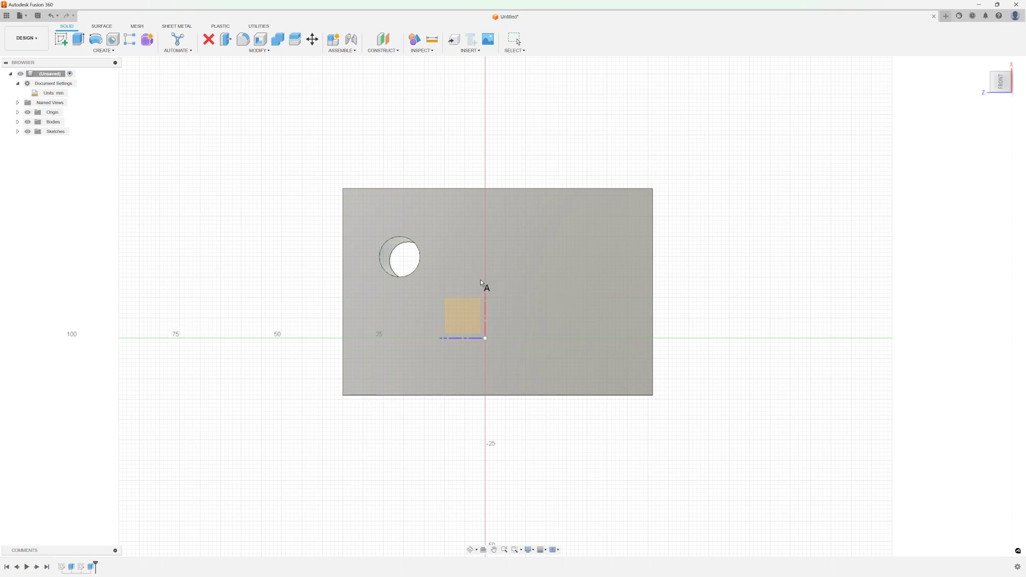
Step: Place text on the block's face and enter the person's name
{"action": "left_click", "coordinate": [481, 281]}
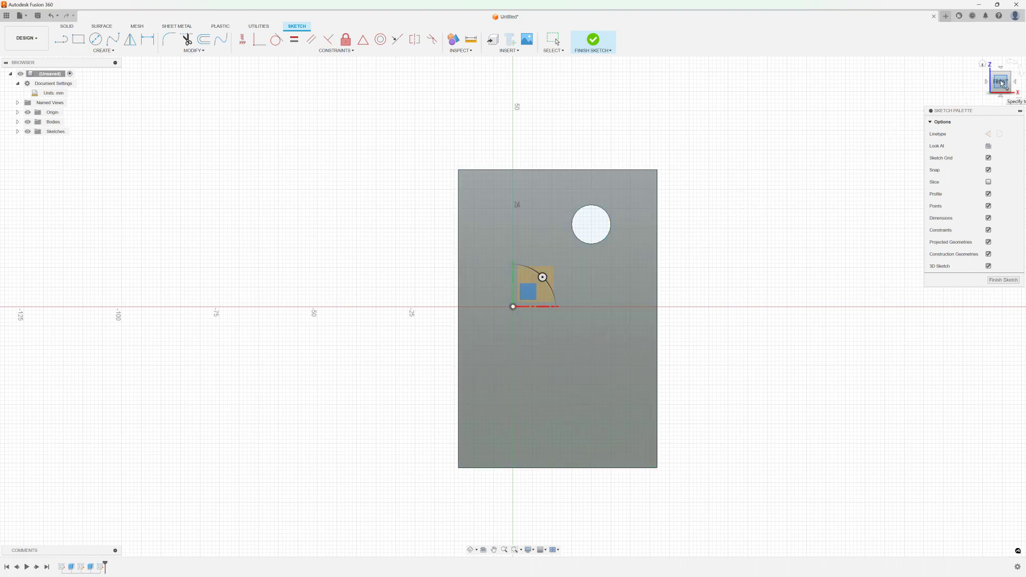
{"action": "left_click", "coordinate": [1013, 67]}
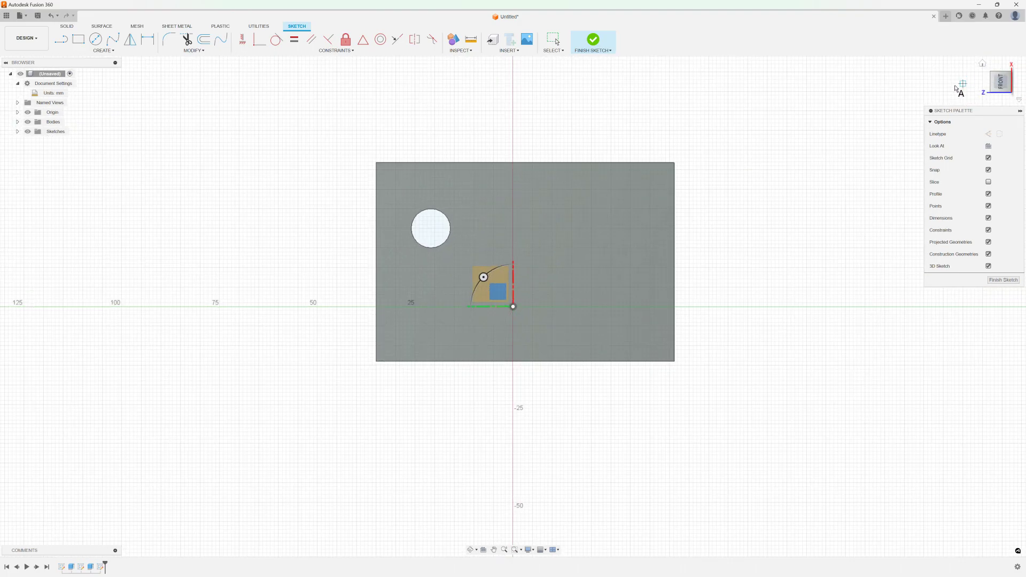
{"action": "left_click", "coordinate": [529, 256]}
{"action": "left_click", "coordinate": [661, 207]}
{"action": "type", "text": "ERIC SMITH"}
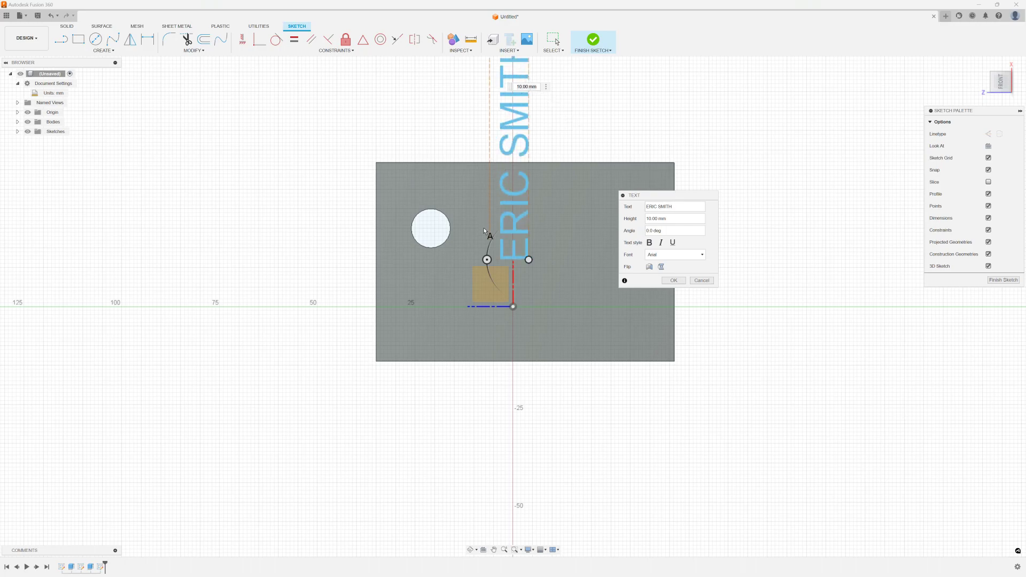
Step: Rotate the name horizontal below the hole, make it 6 mm bold, and commit it
{"action": "left_click_drag", "start_coordinate": [487, 260], "coordinate": [529, 218]}
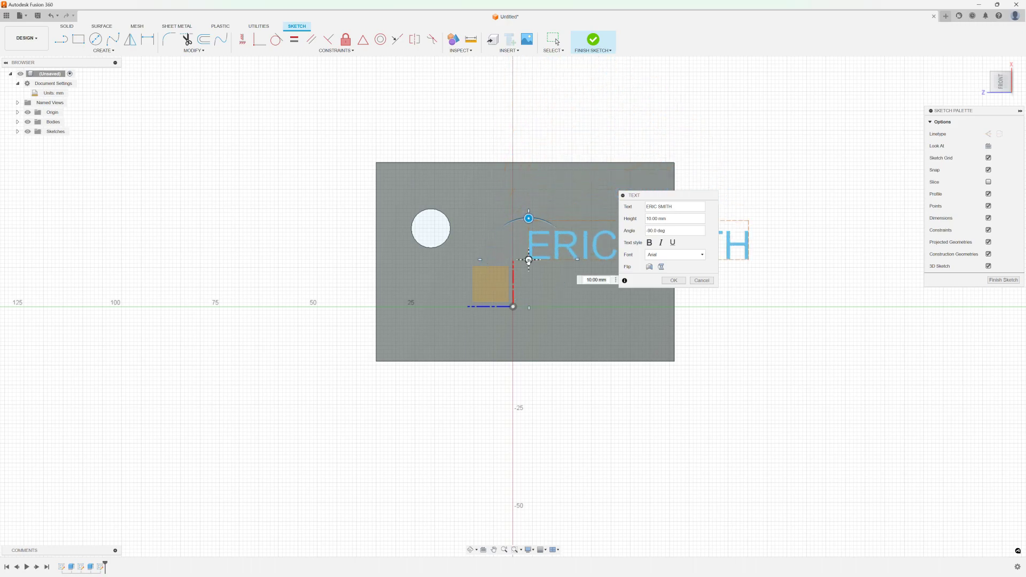
{"action": "left_click_drag", "start_coordinate": [528, 260], "coordinate": [419, 303]}
{"action": "left_click_drag", "start_coordinate": [648, 196], "coordinate": [741, 189]}
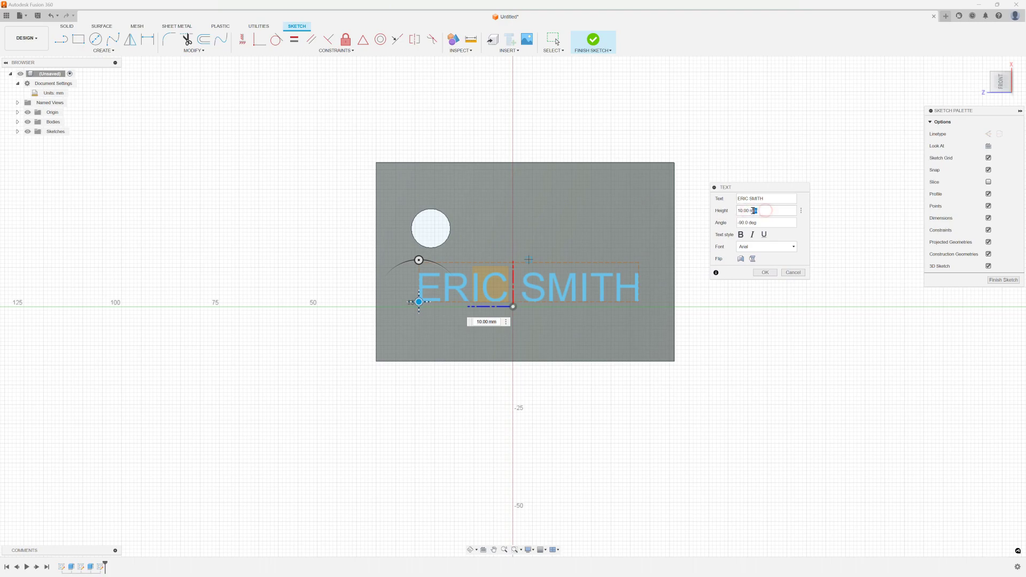
{"action": "left_click_drag", "start_coordinate": [760, 211], "coordinate": [729, 213]}
{"action": "type", "text": "6mm"}
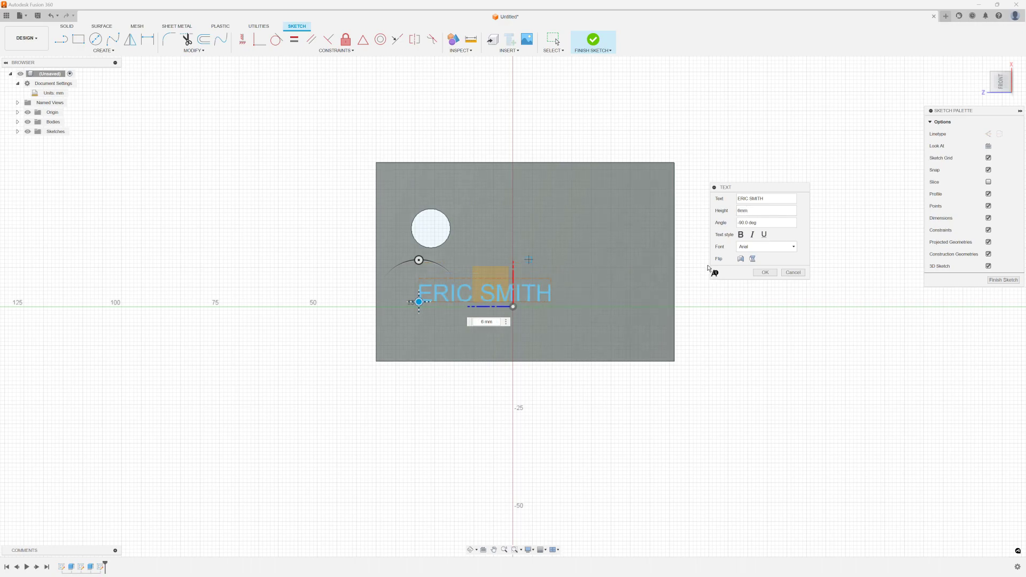
{"action": "left_click", "coordinate": [742, 237]}
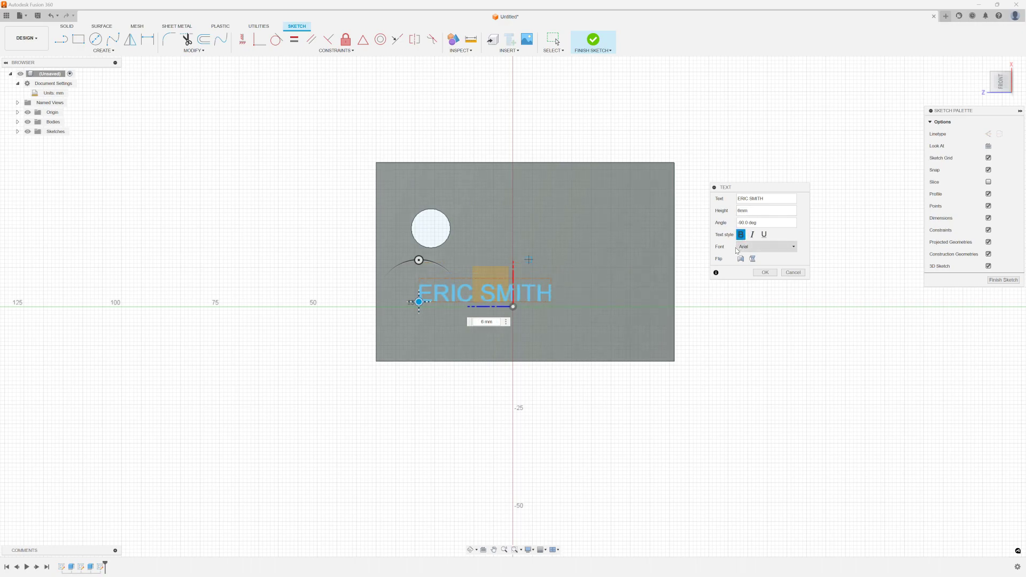
{"action": "left_click", "coordinate": [766, 273]}
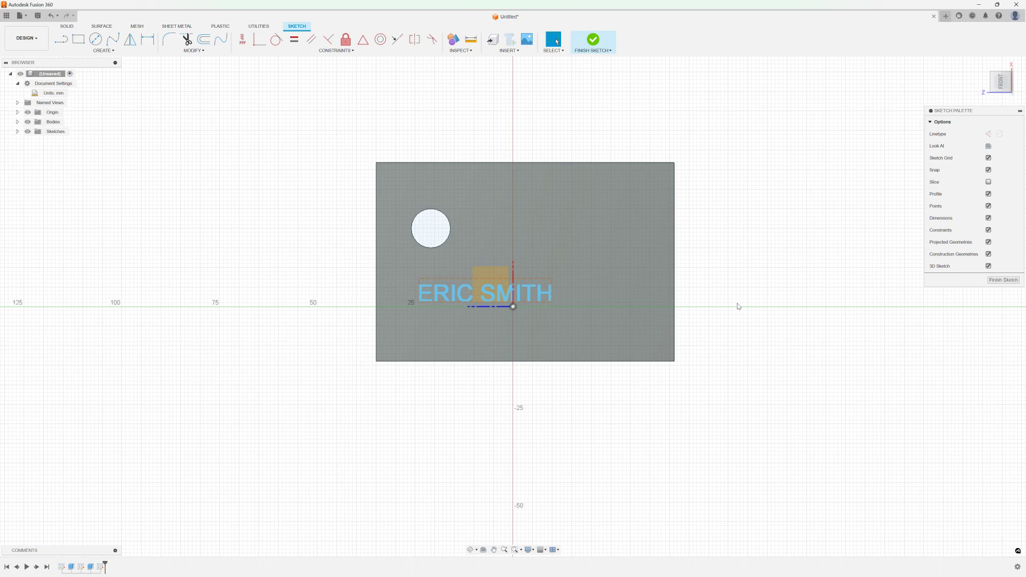
{"action": "key", "text": "q"}
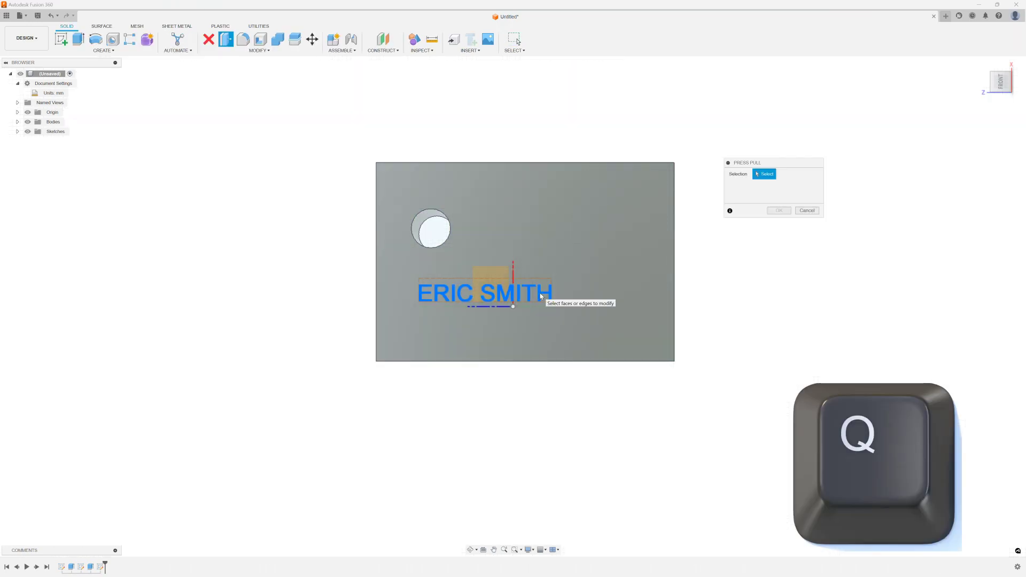
{"action": "left_click", "coordinate": [537, 295]}
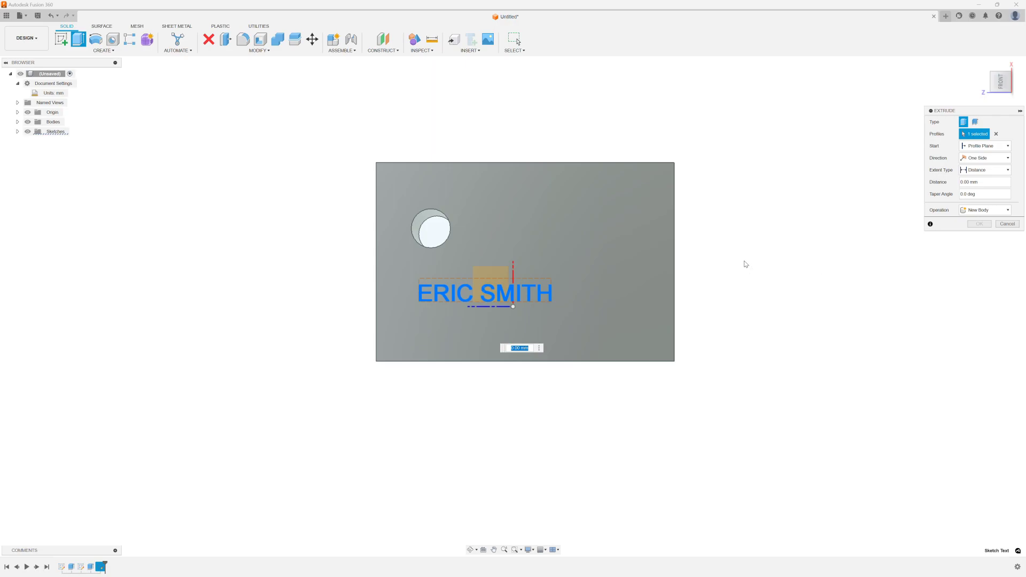
{"action": "middle_click_drag", "start_coordinate": [759, 261], "coordinate": [679, 264], "text": "shift"}
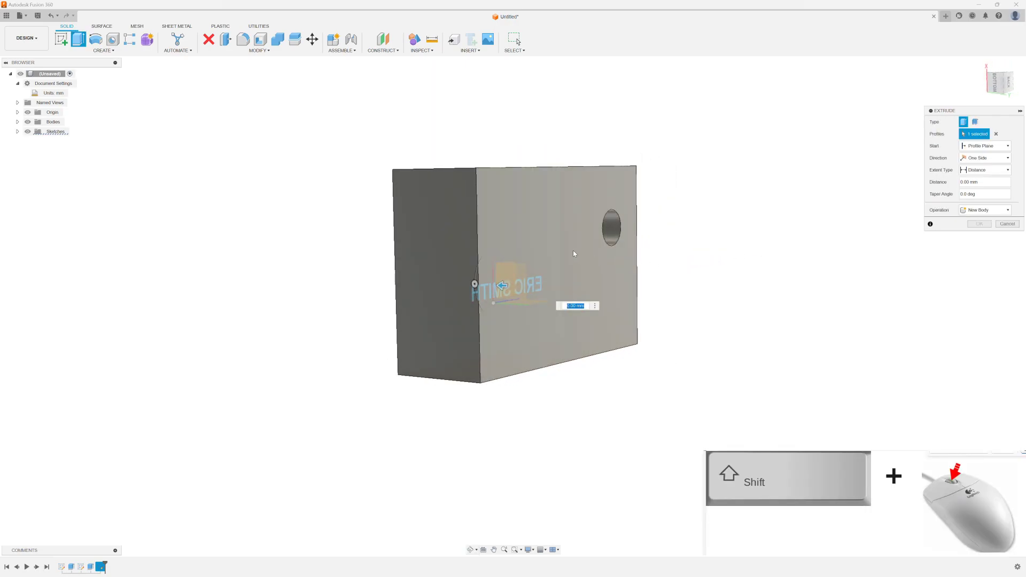
{"action": "left_click_drag", "start_coordinate": [564, 245], "coordinate": [593, 289]}
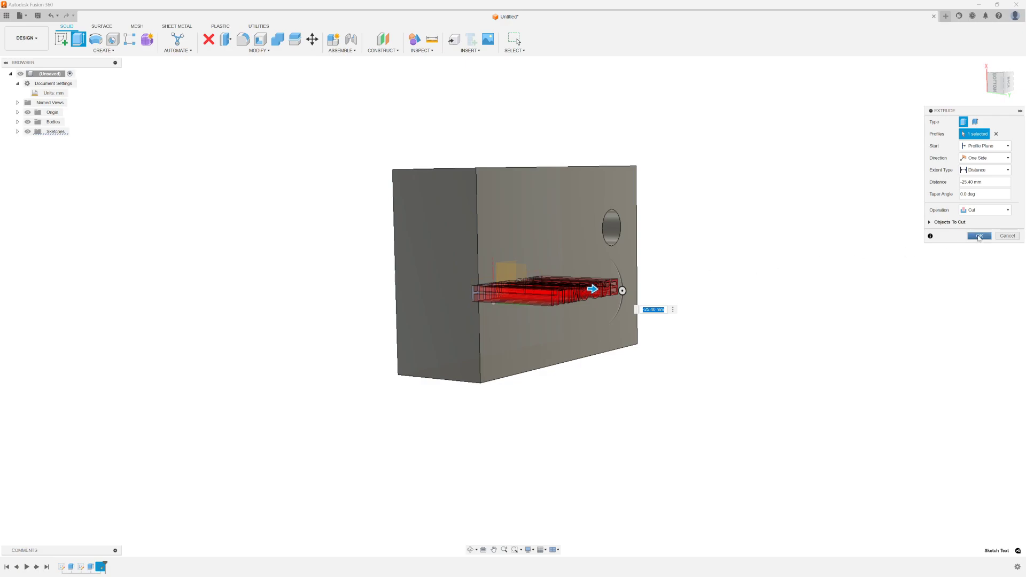
{"action": "left_click", "coordinate": [1012, 237]}
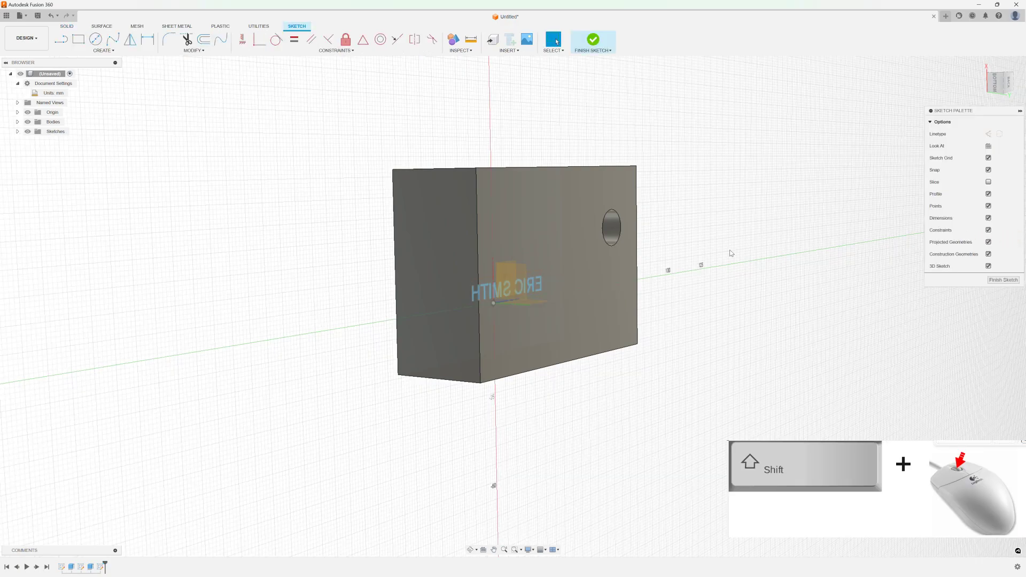
Step: Extrude the name lettering 1 mm outward, joined to the block
{"action": "middle_click_drag", "start_coordinate": [705, 257], "coordinate": [791, 254], "text": "shift"}
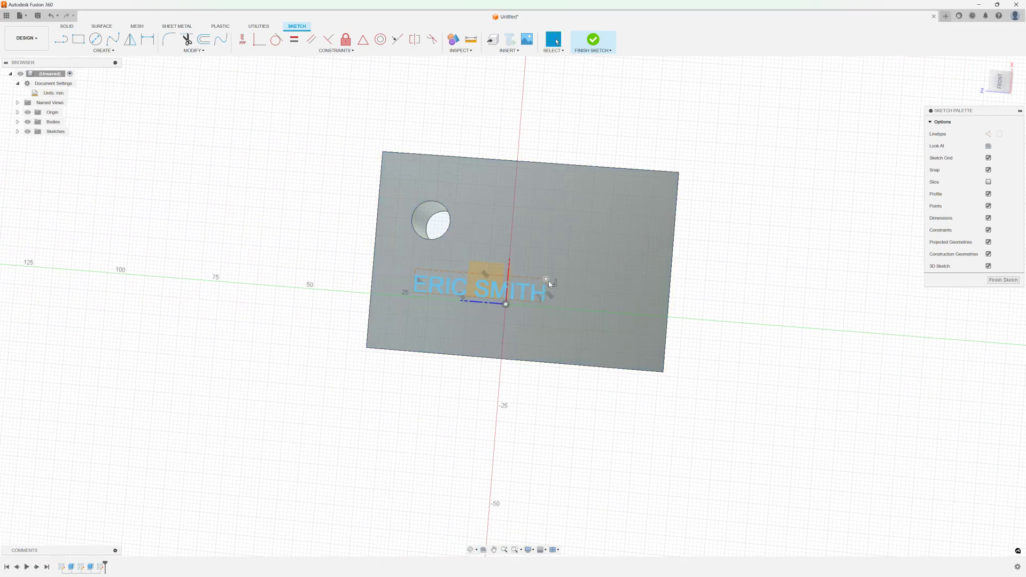
{"action": "key", "text": "q"}
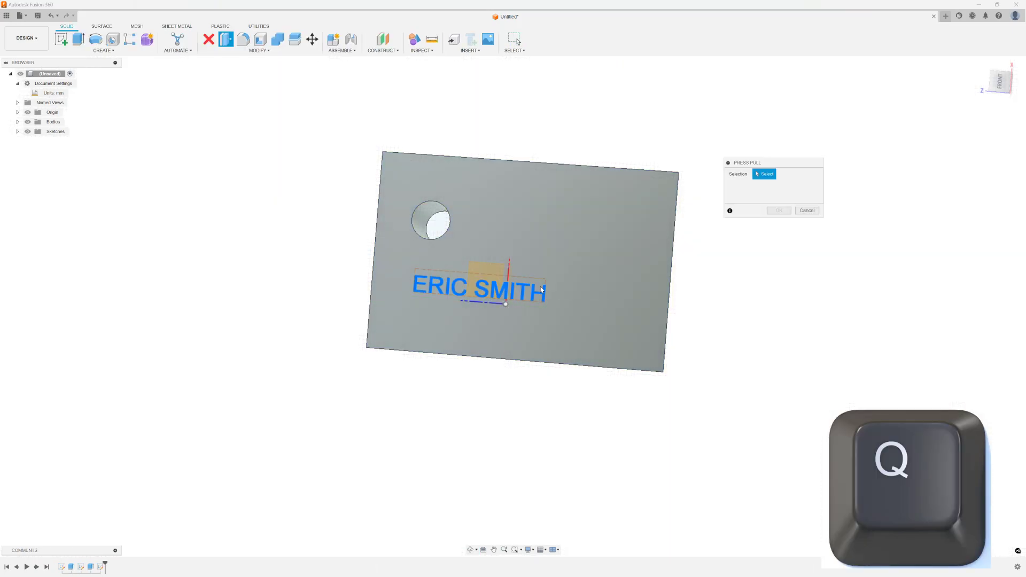
{"action": "left_click", "coordinate": [487, 279]}
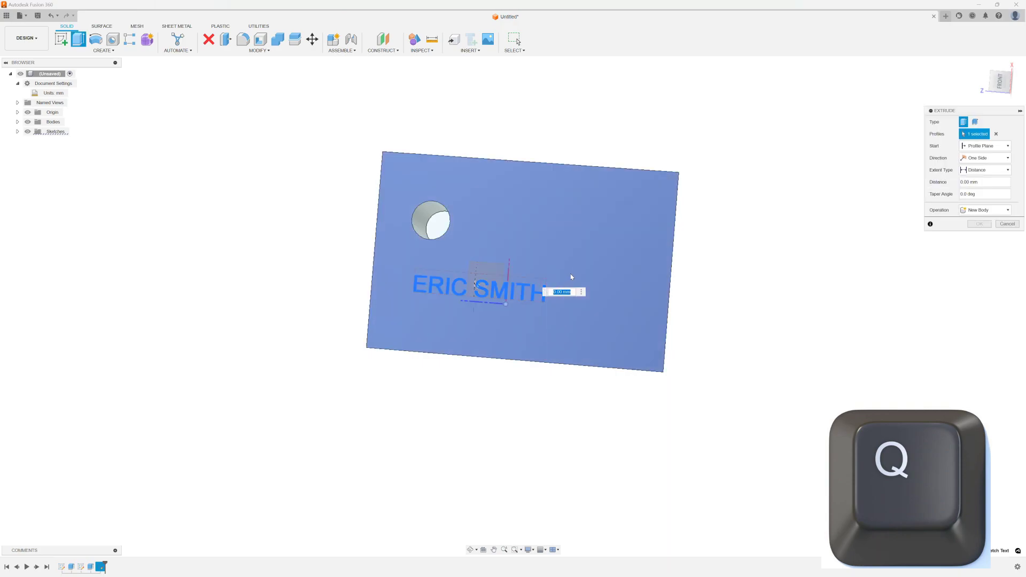
{"action": "type", "text": "1mm"}
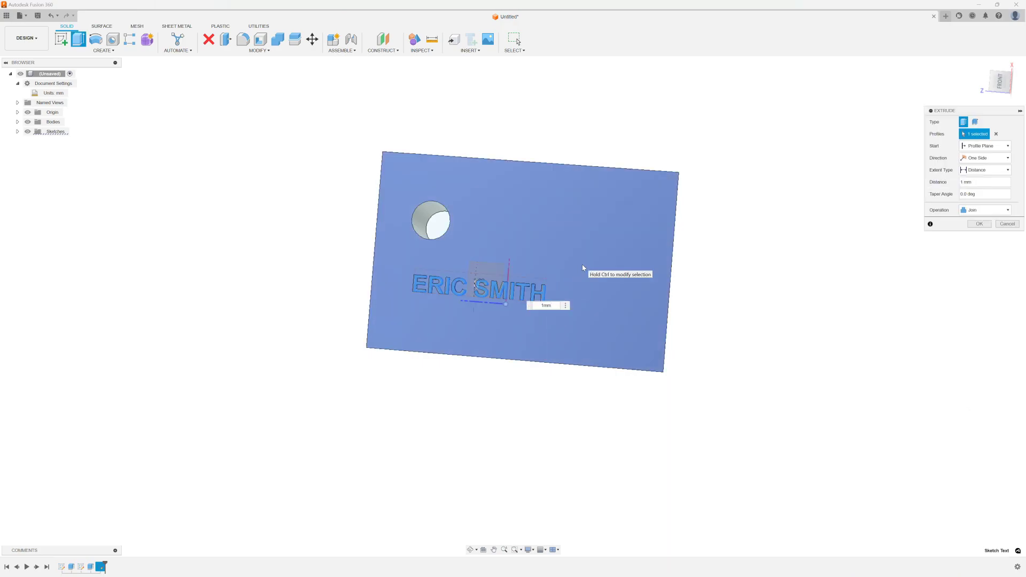
{"action": "left_click", "coordinate": [980, 224]}
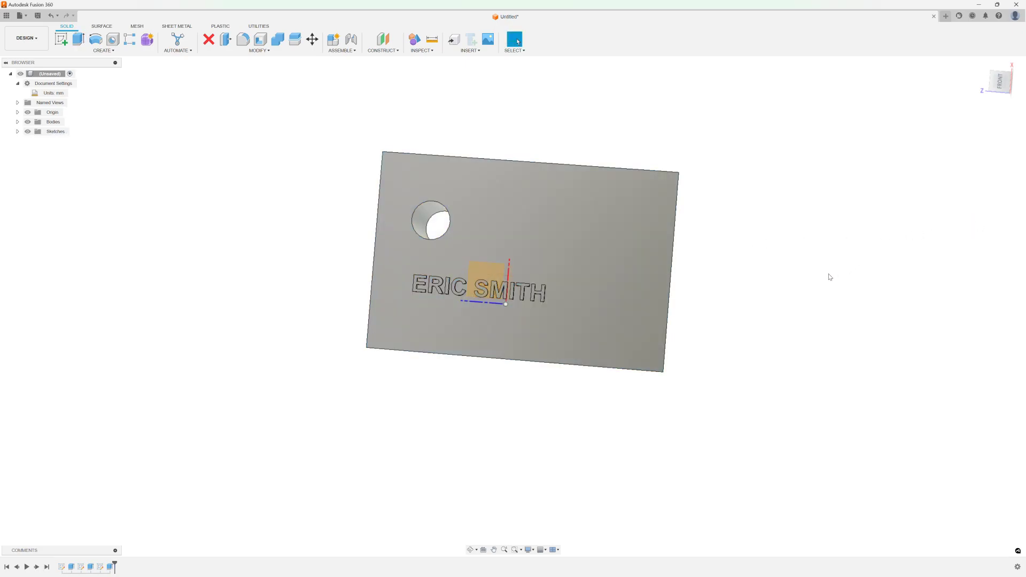
Step: Snap to the front view and turn it 90° so the name runs vertically
{"action": "mouse_move", "coordinate": [836, 277]}
{"action": "middle_mouse_down", "text": "shift"}
{"action": "mouse_move", "coordinate": [780, 276]}
{"action": "mouse_move", "coordinate": [842, 277]}
{"action": "middle_mouse_up", "text": "shift"}
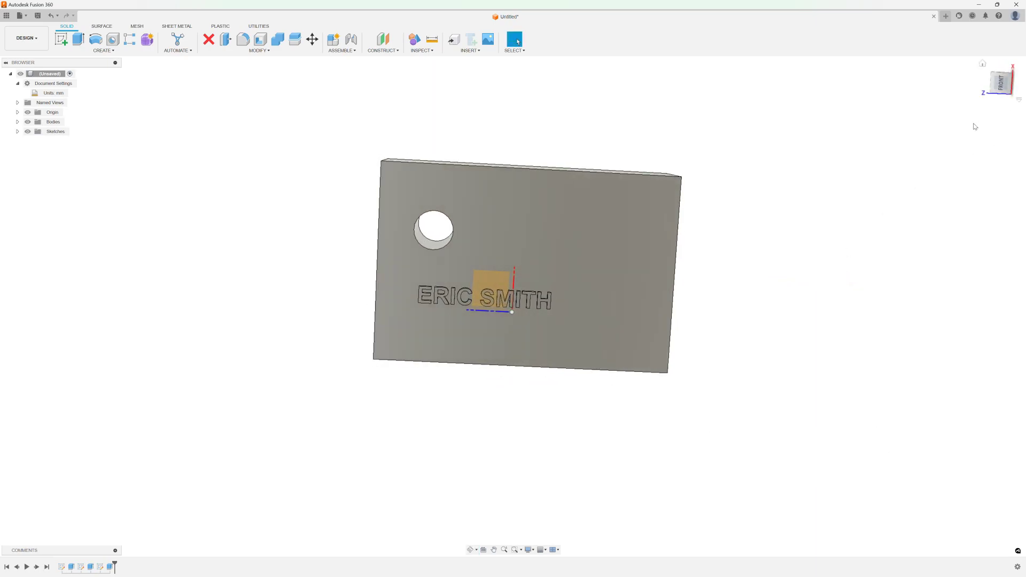
{"action": "left_click", "coordinate": [1003, 85]}
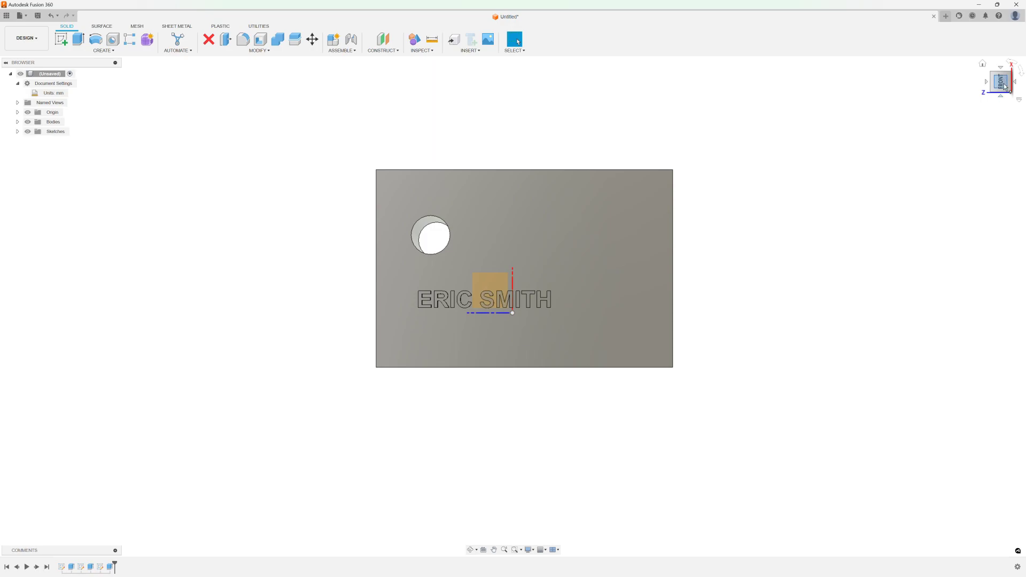
{"action": "left_click", "coordinate": [1021, 74]}
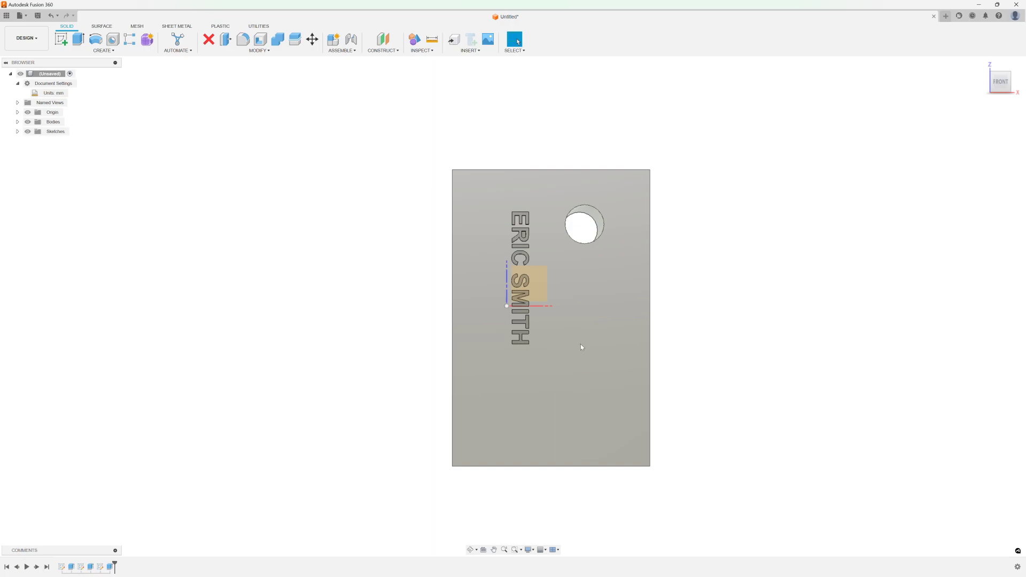
Step: Select the plate's front face and back out of an accidental circle sketch
{"action": "left_click", "coordinate": [586, 398]}
{"action": "key", "text": "c"}
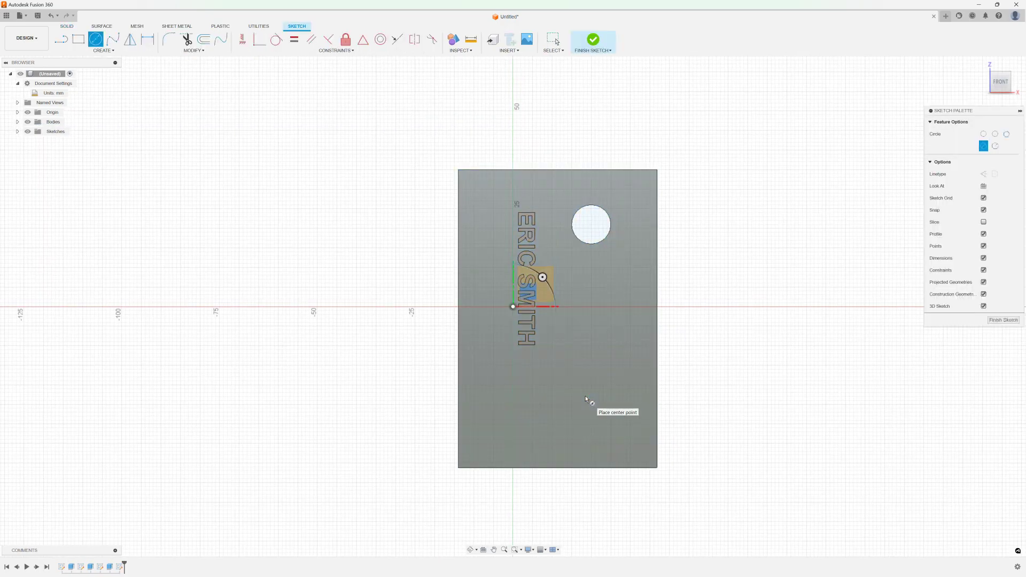
{"action": "key", "text": "r"}
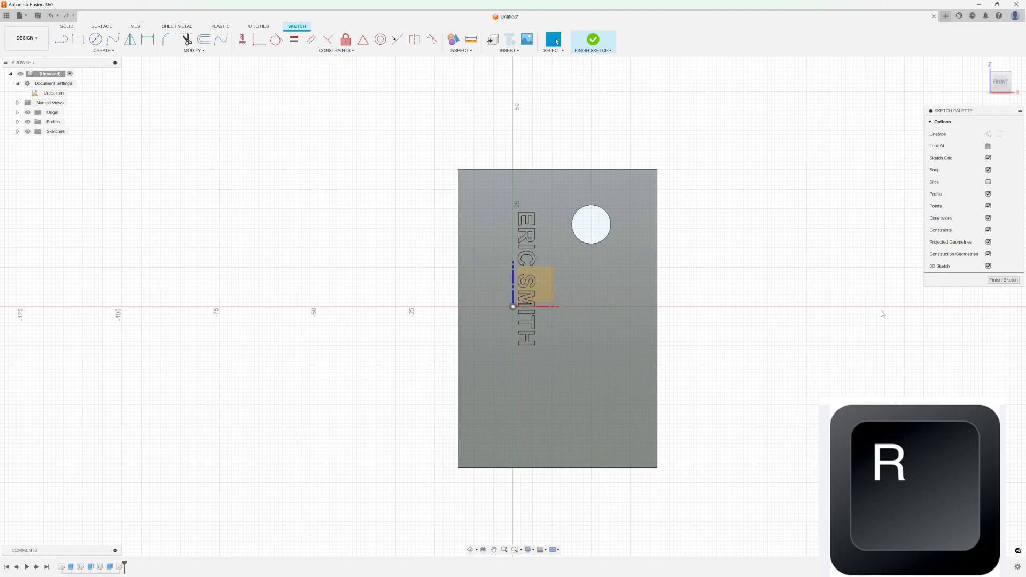
{"action": "left_click", "coordinate": [1005, 280]}
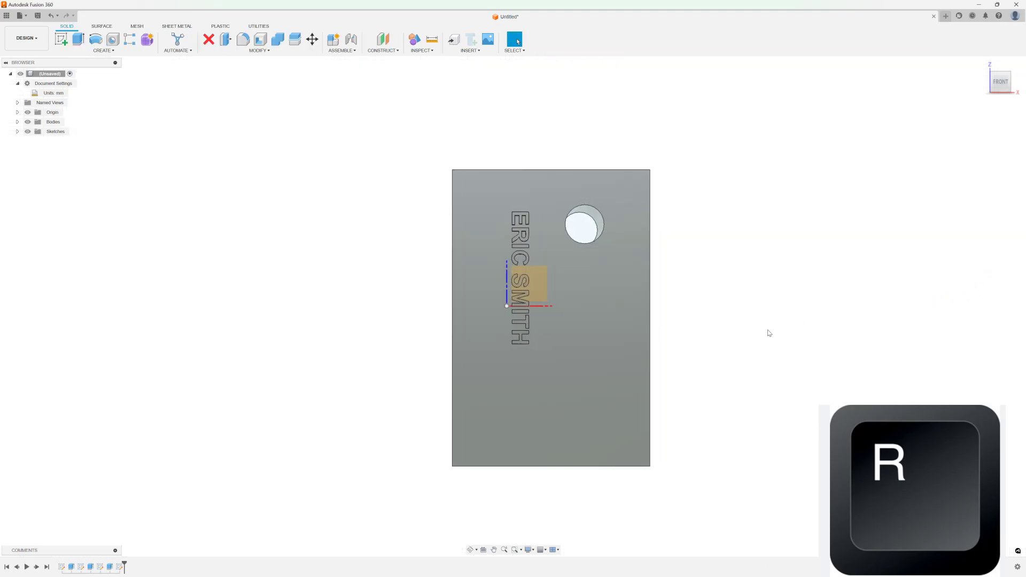
Step: Start a rectangle on the plate face with its first corner below the circle
{"action": "key", "text": "r"}
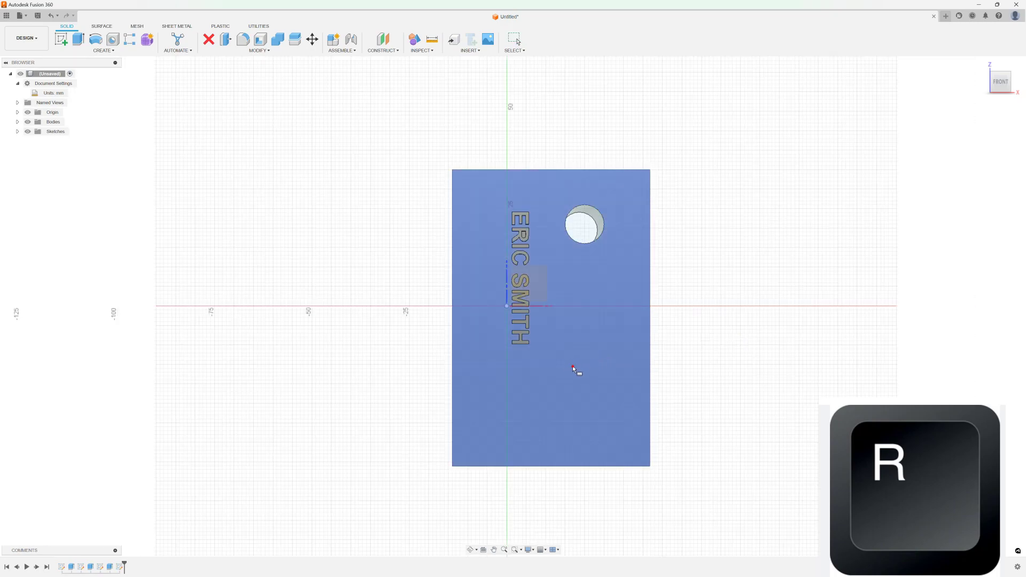
{"action": "left_click", "coordinate": [573, 366]}
{"action": "left_click", "coordinate": [535, 357]}
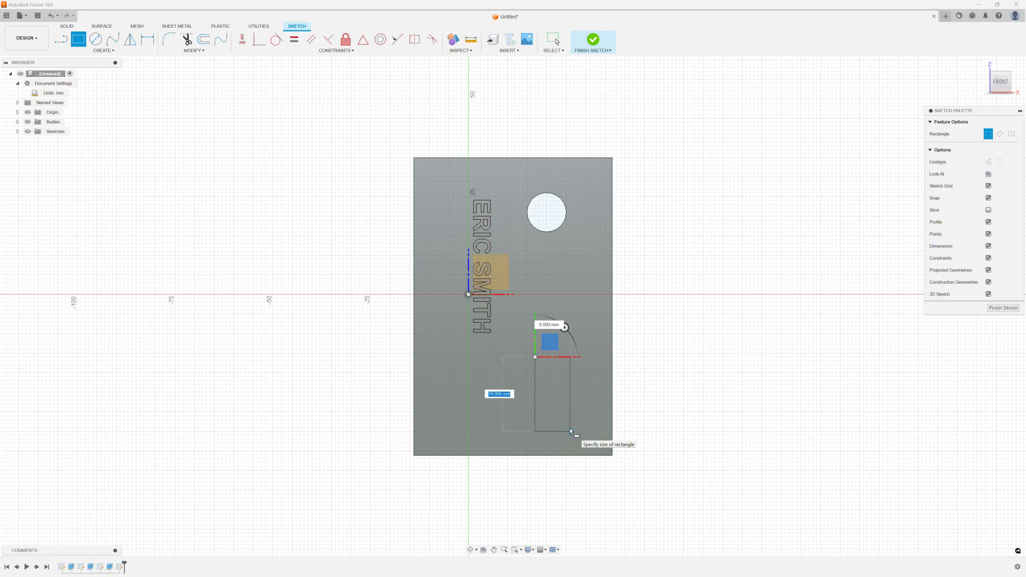
Step: Finish the rectangle and dimension its top edge to 5 mm and its left edge to 10 mm
{"action": "left_click", "coordinate": [569, 430]}
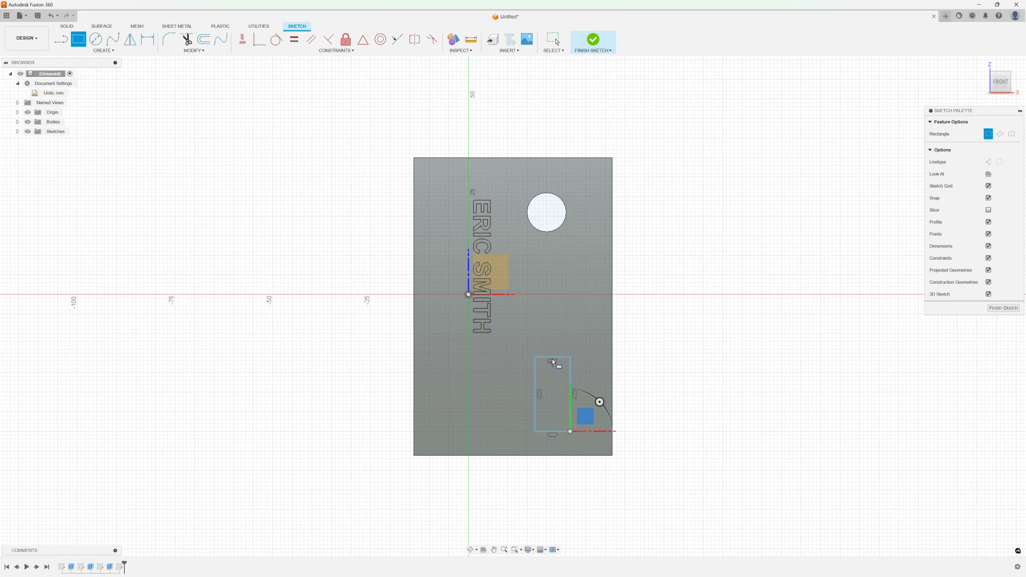
{"action": "key", "text": "d"}
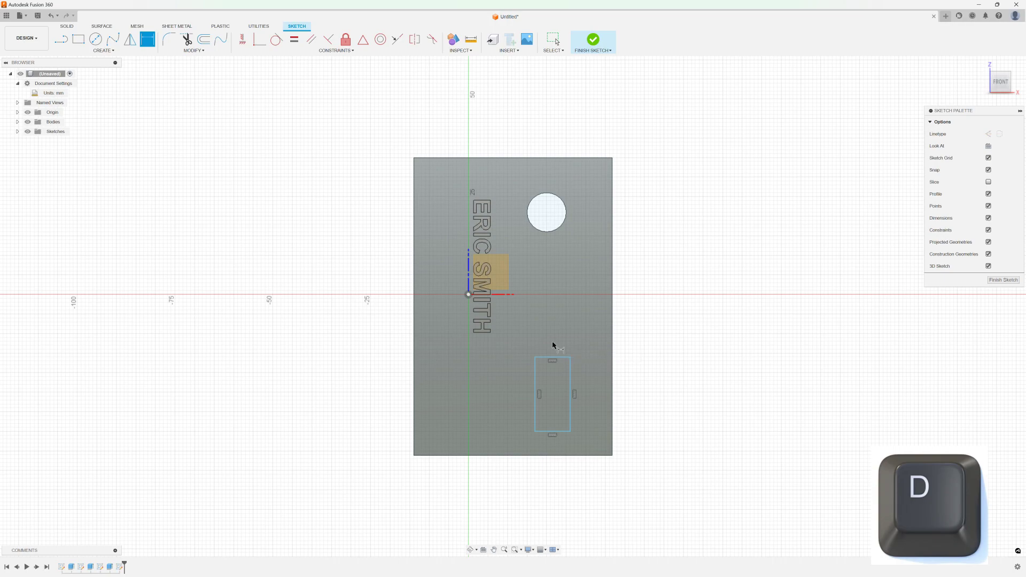
{"action": "left_click", "coordinate": [554, 356]}
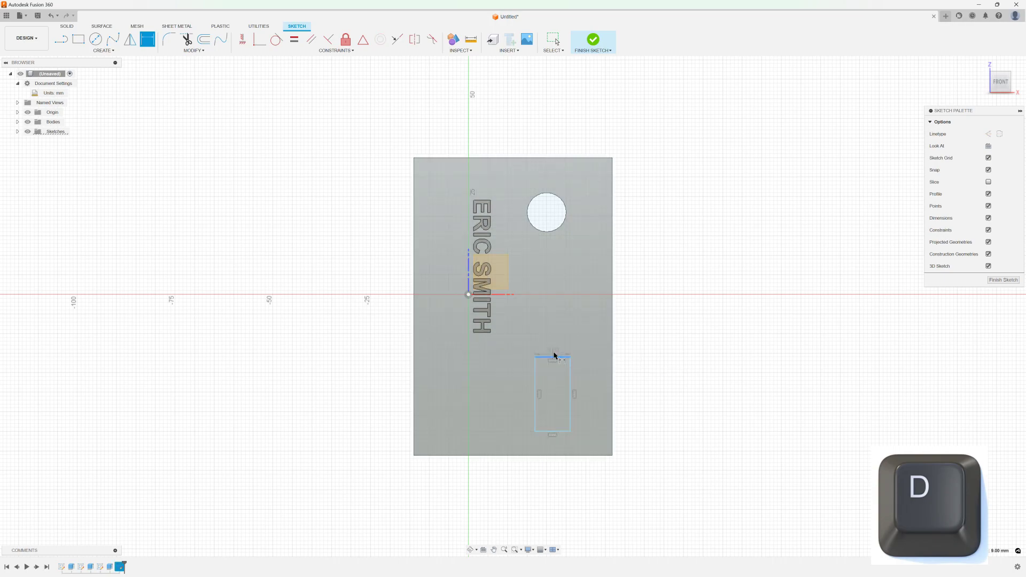
{"action": "left_click", "coordinate": [556, 349]}
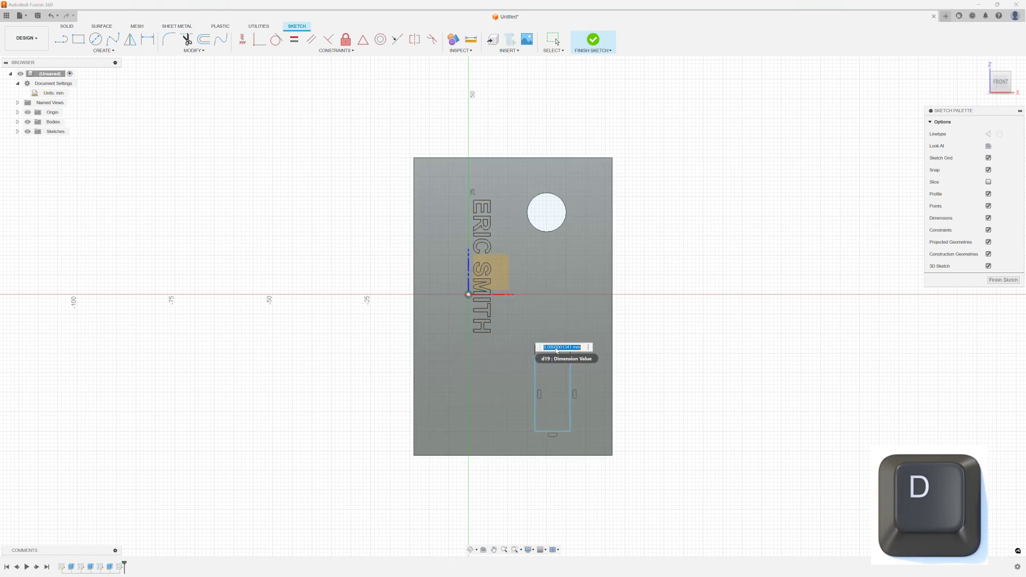
{"action": "type", "text": "5"}
{"action": "key", "text": "Return"}
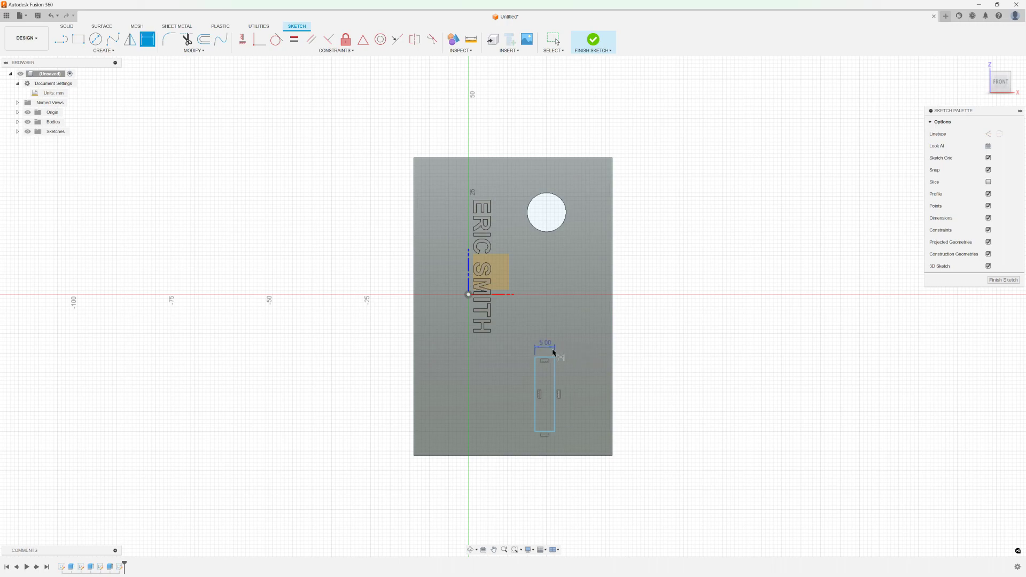
{"action": "left_click", "coordinate": [536, 380]}
{"action": "left_click", "coordinate": [522, 382]}
{"action": "type", "text": "10"}
{"action": "key", "text": "Return"}
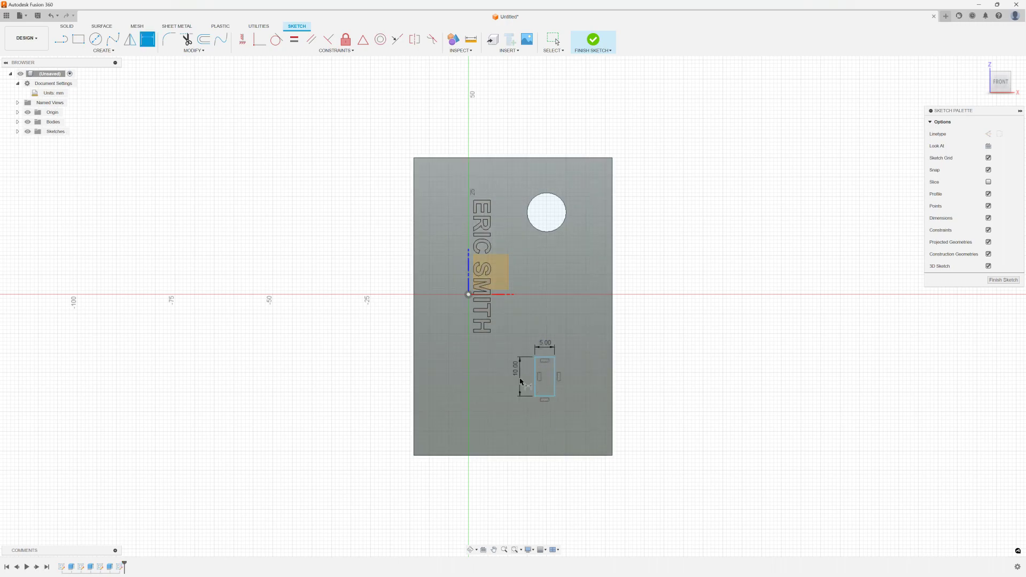
{"action": "scroll", "coordinate": [557, 363], "scroll_direction": "up", "scroll_amount": 3}
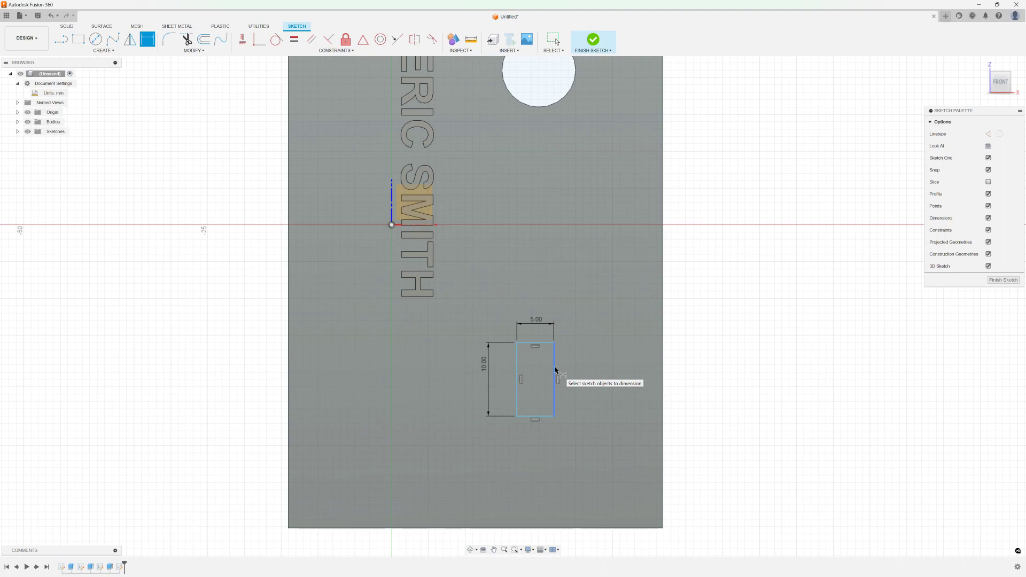
Step: Trim the rectangle's right edge and close the outline with two slanted lines between its right corners
{"action": "key", "text": "t"}
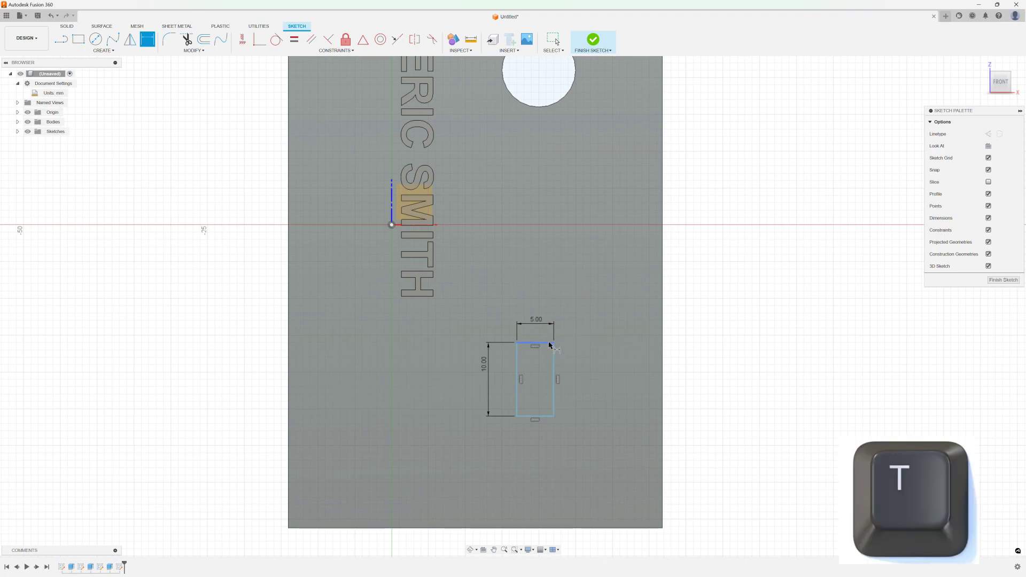
{"action": "left_click", "coordinate": [555, 372]}
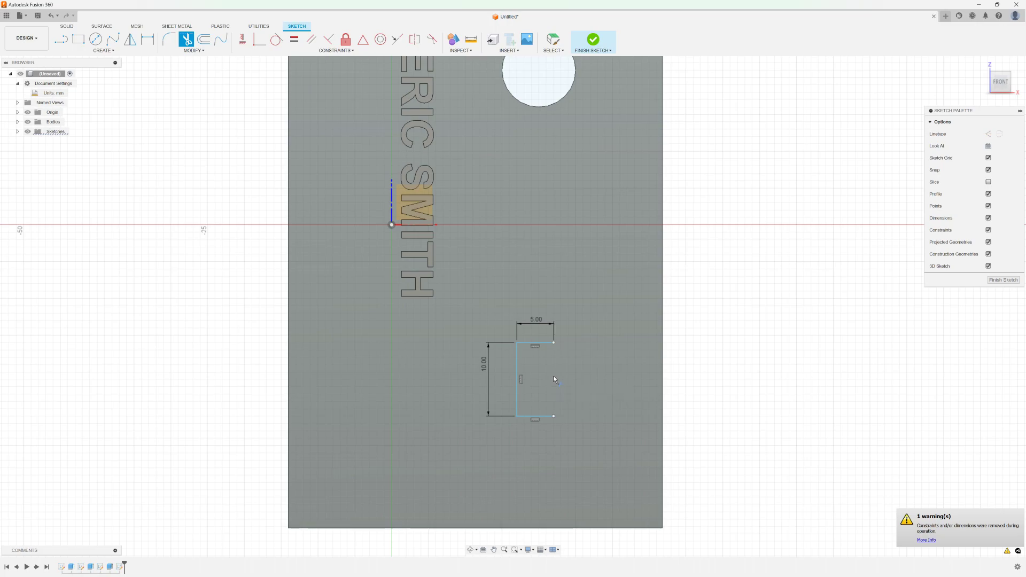
{"action": "key", "text": "l"}
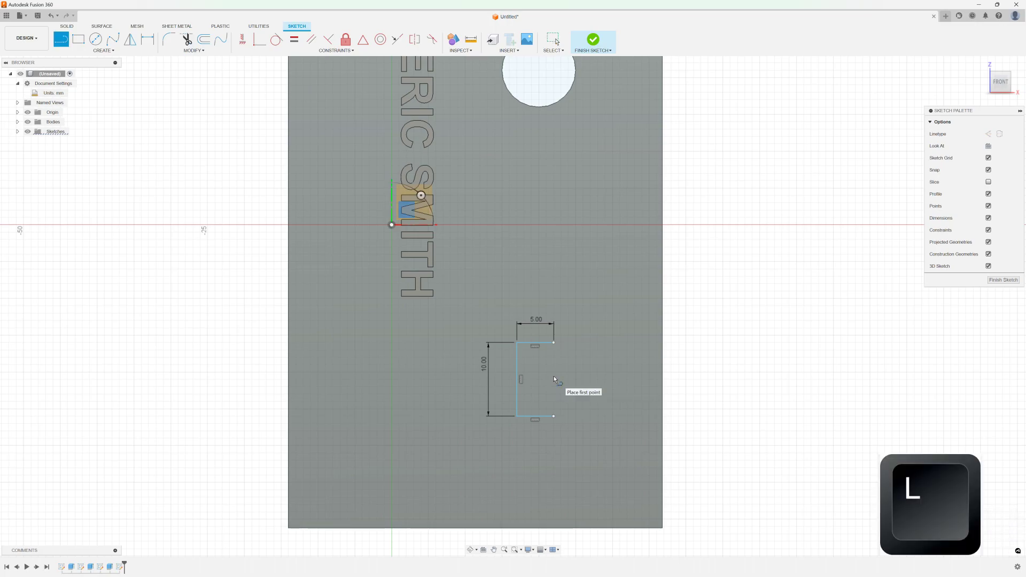
{"action": "left_click", "coordinate": [554, 343]}
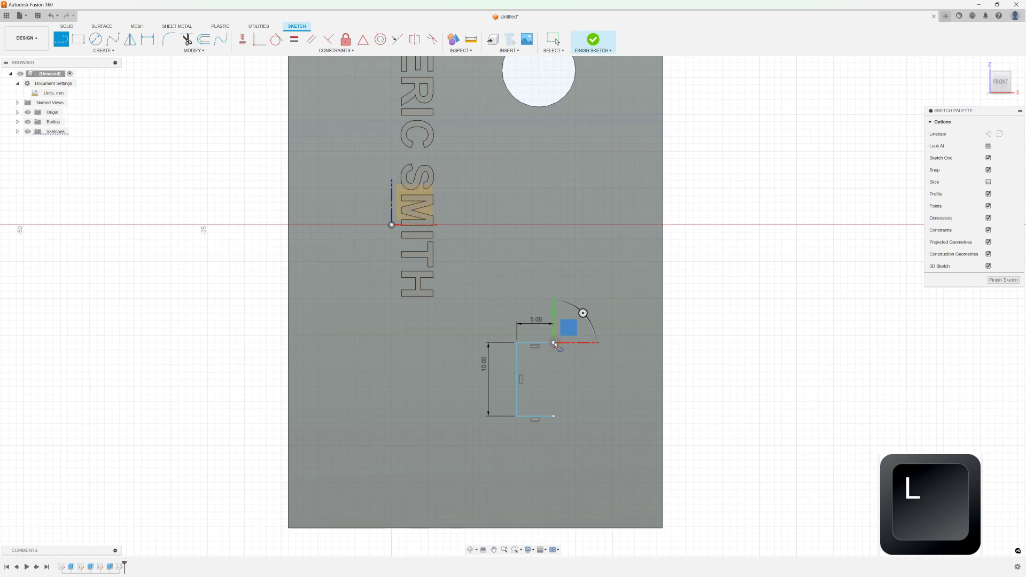
{"action": "left_click", "coordinate": [620, 387]}
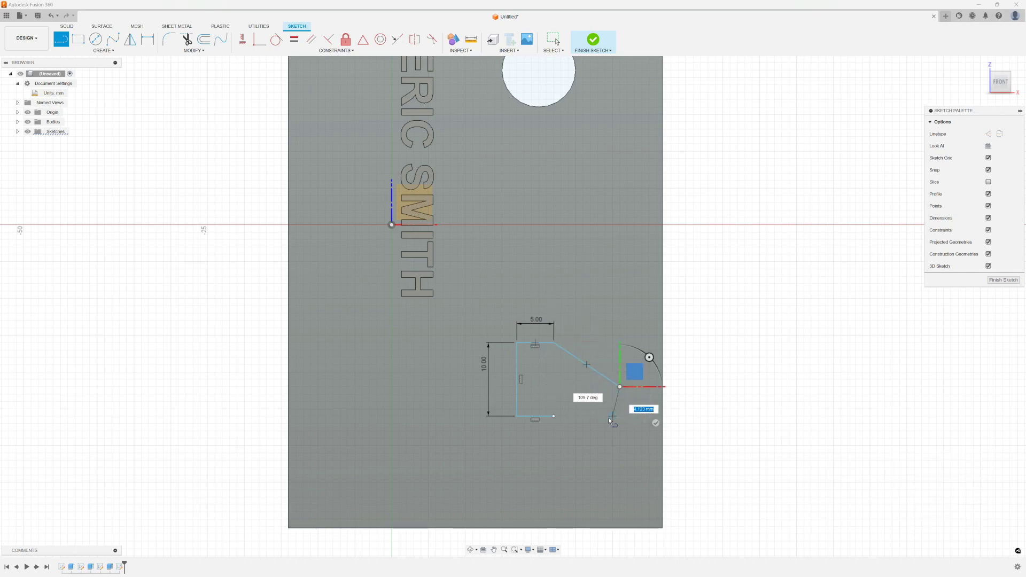
{"action": "left_click", "coordinate": [597, 460]}
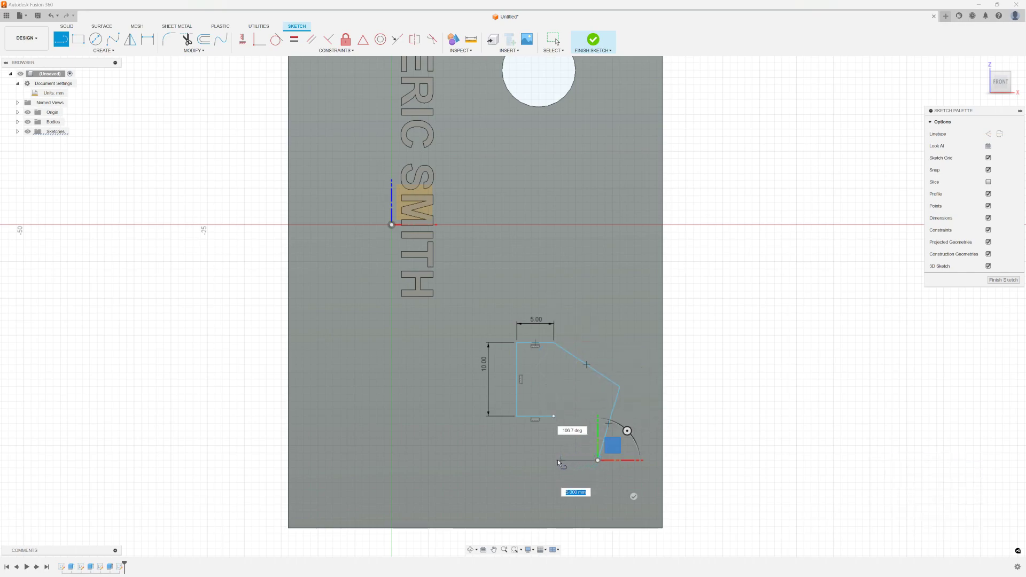
{"action": "left_click", "coordinate": [553, 417]}
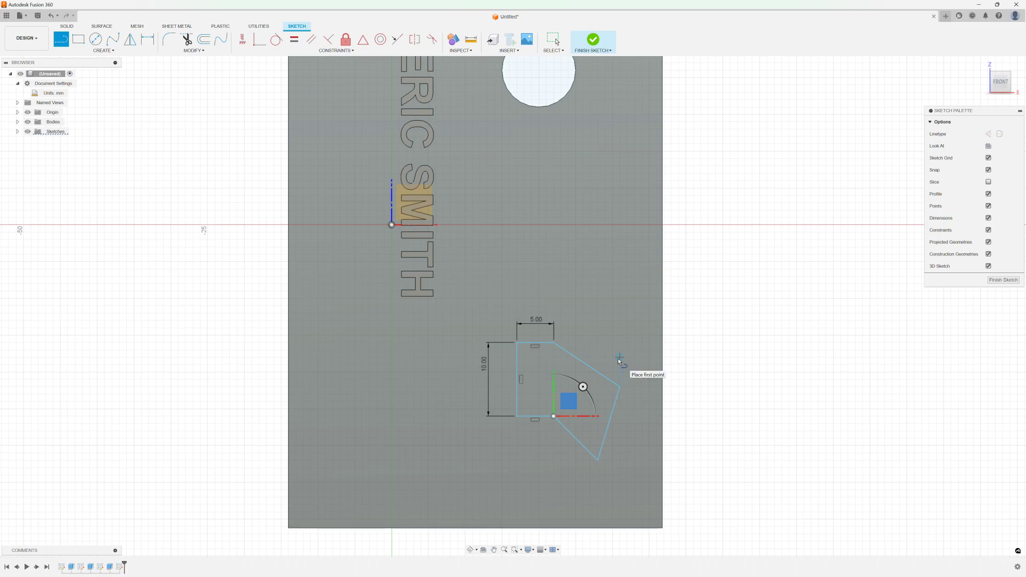
{"action": "key", "text": "q"}
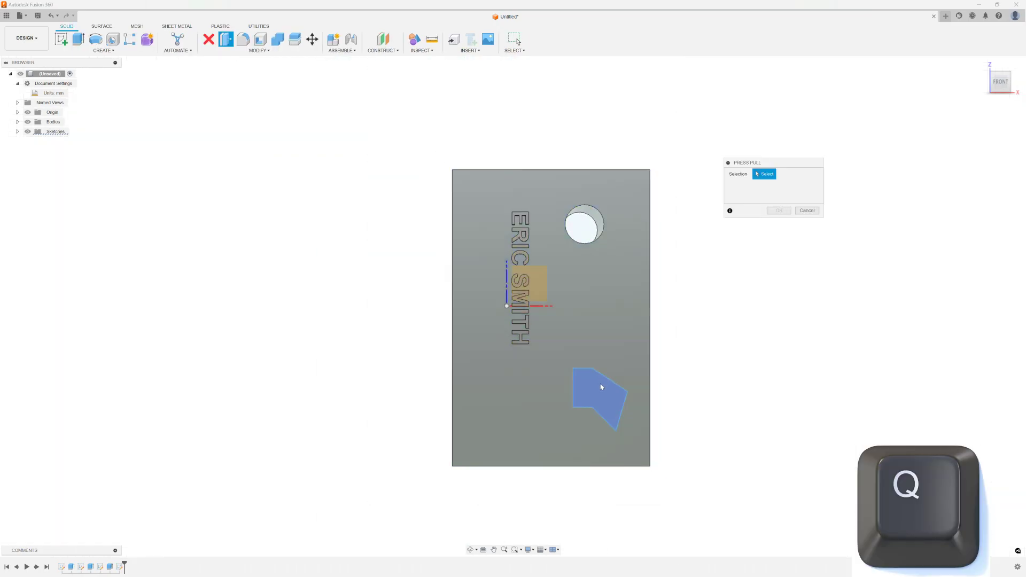
Step: Cut the flag-shaped notch profile 25.40 mm through the plate and return to the front view
{"action": "left_click", "coordinate": [597, 387]}
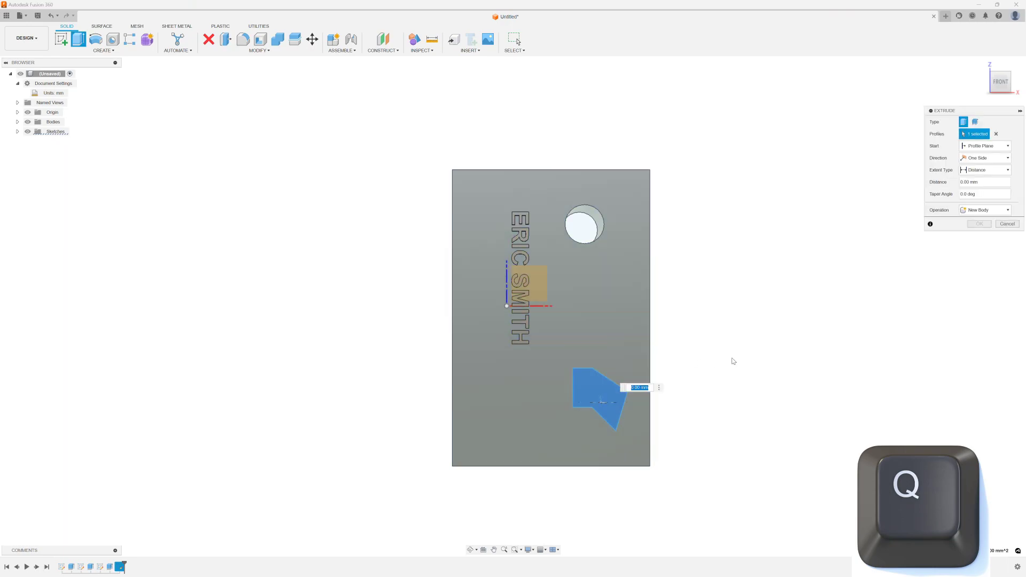
{"action": "middle_click_drag", "start_coordinate": [820, 339], "coordinate": [713, 361], "text": "shift"}
{"action": "left_click", "coordinate": [592, 358]}
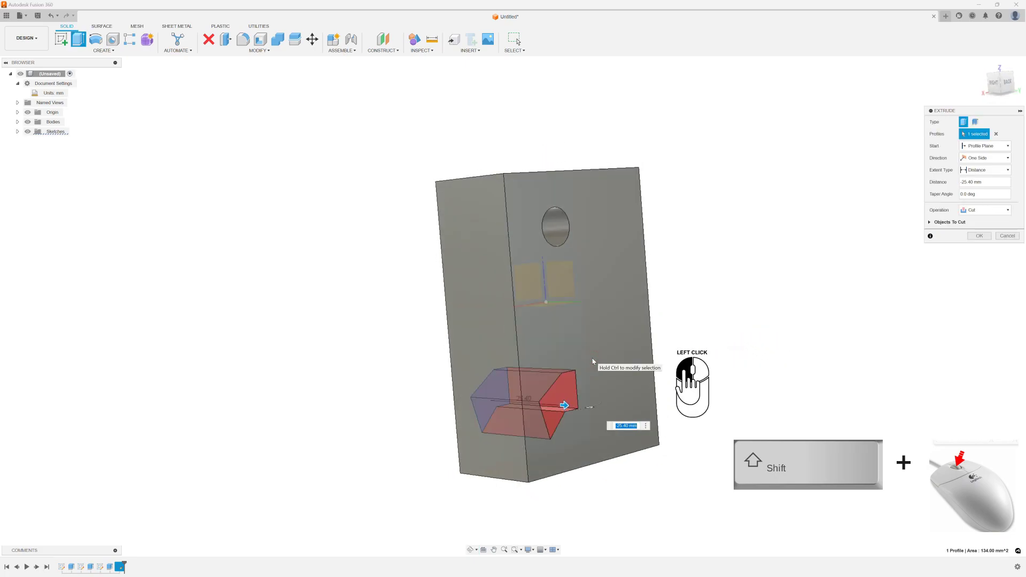
{"action": "left_click", "coordinate": [975, 236]}
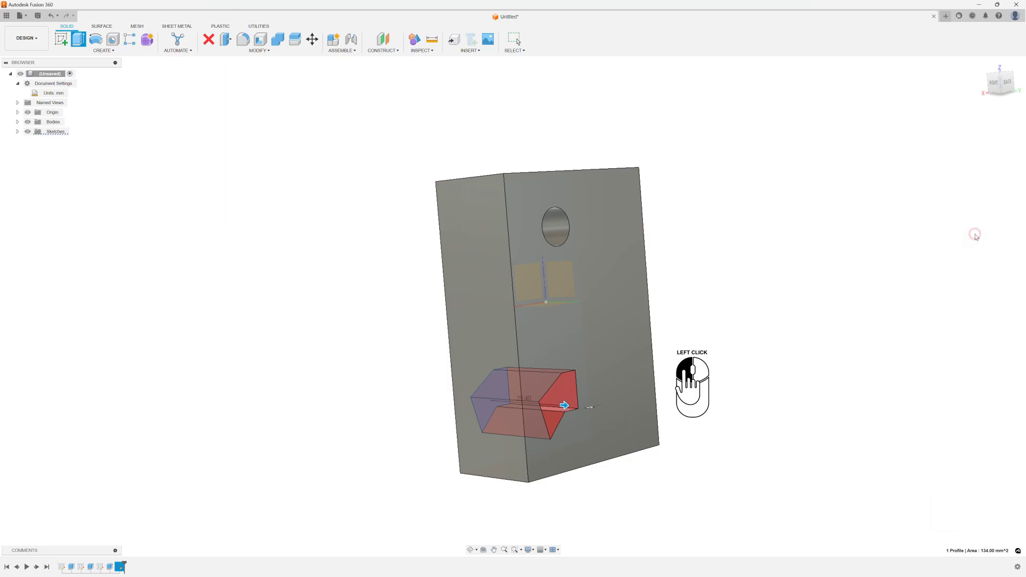
{"action": "middle_click_drag", "start_coordinate": [733, 309], "coordinate": [802, 313], "text": "shift"}
{"action": "left_click", "coordinate": [990, 87]}
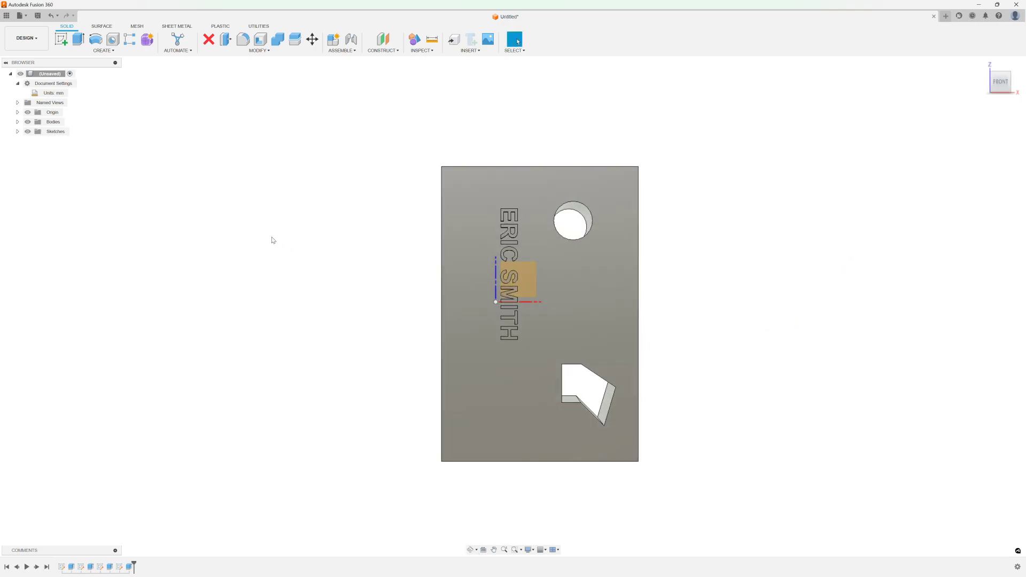
Step: Export Body2 as a binary STL mesh in millimetres
{"action": "left_click", "coordinate": [18, 121]}
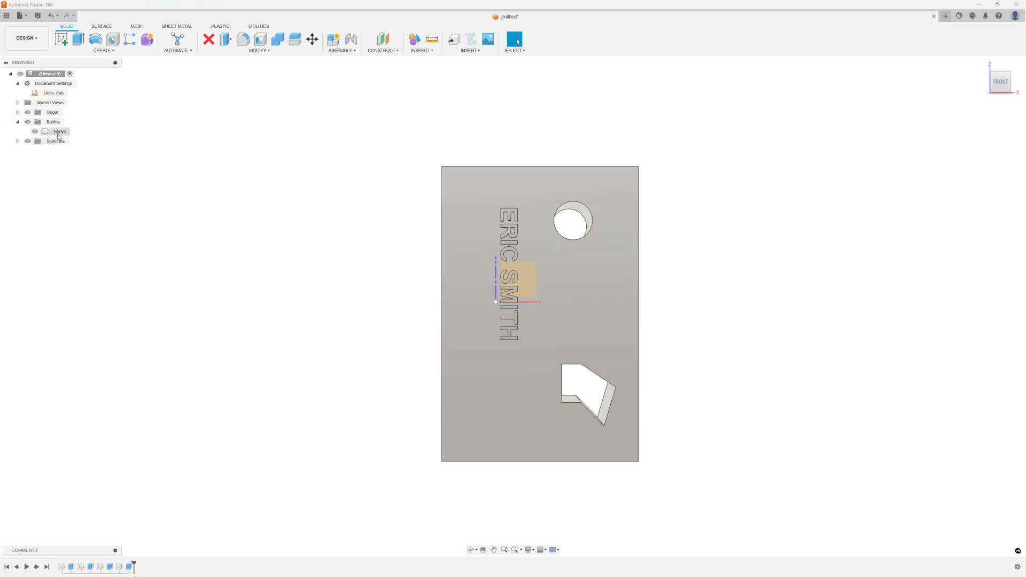
{"action": "left_click", "coordinate": [60, 132]}
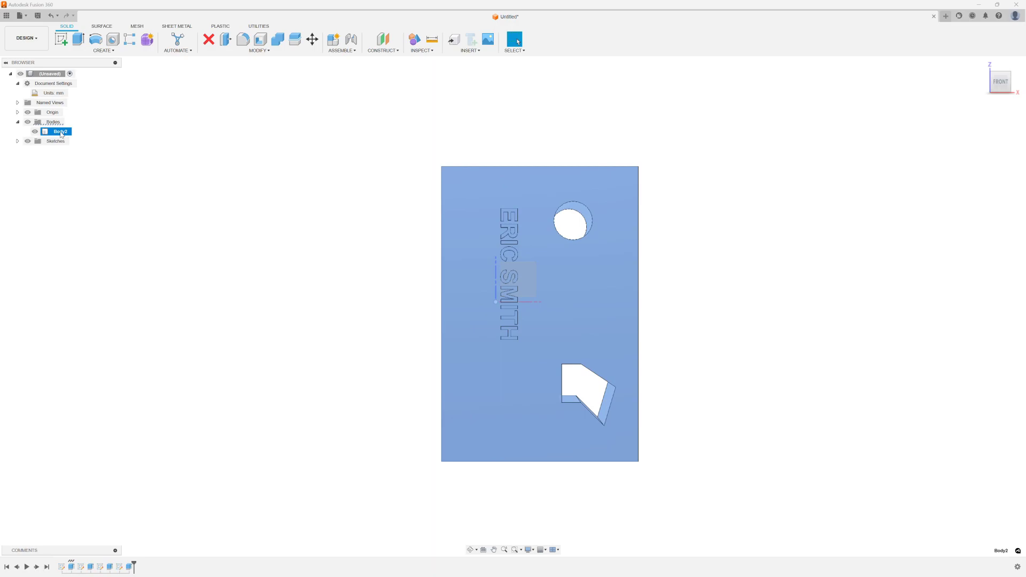
{"action": "right_click", "coordinate": [60, 134]}
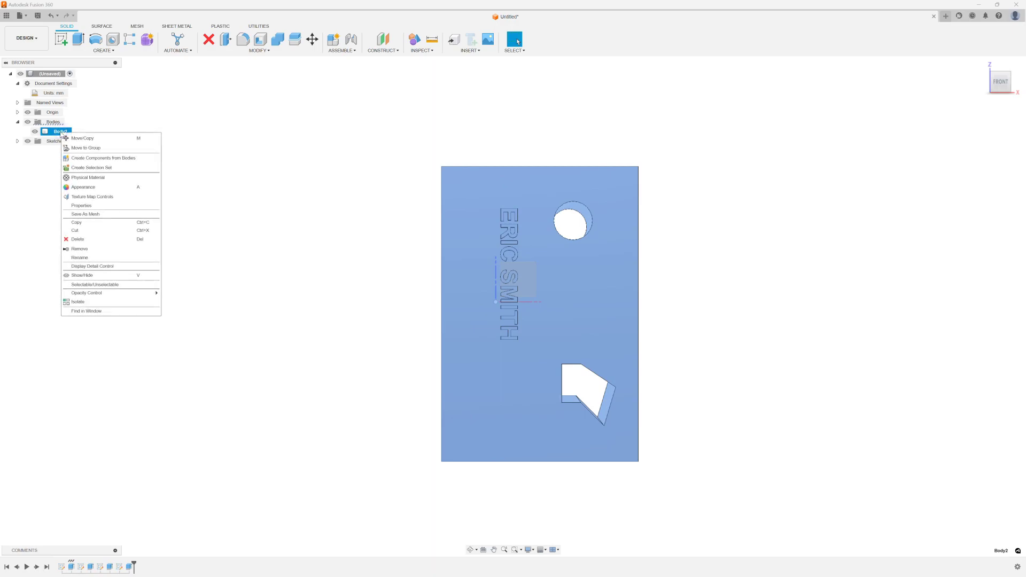
{"action": "left_click", "coordinate": [85, 214]}
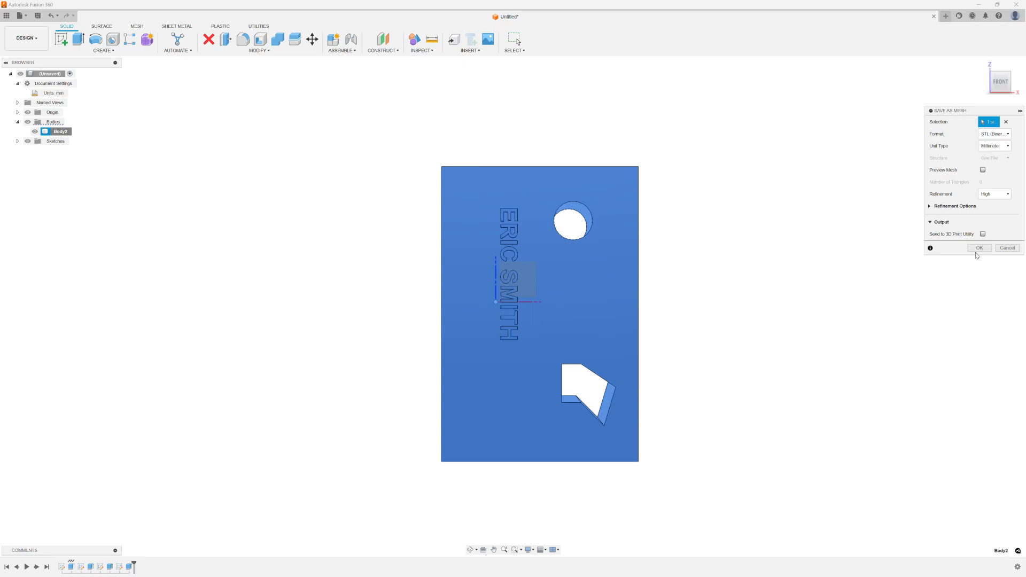
{"action": "left_click", "coordinate": [994, 134]}
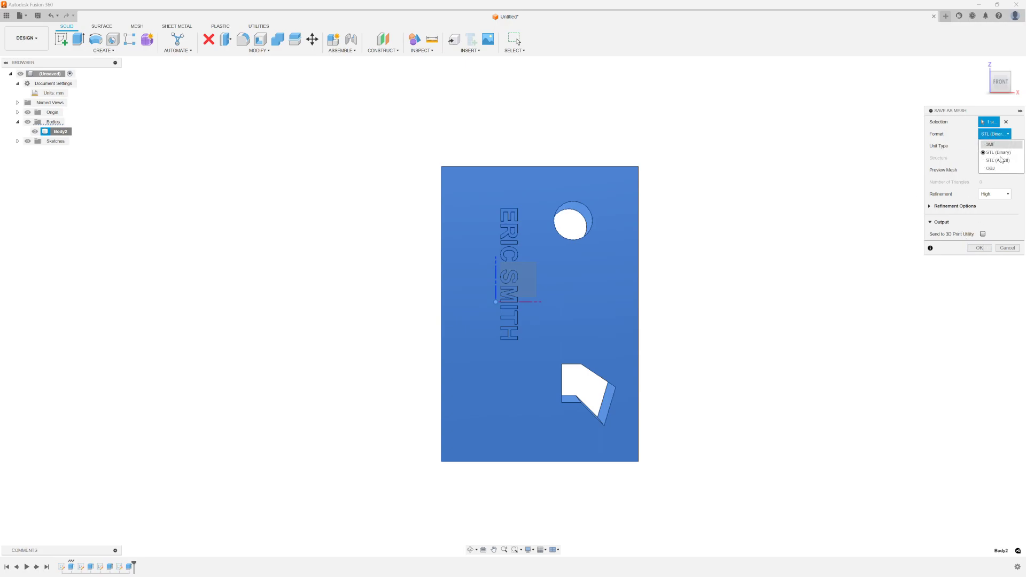
{"action": "left_click", "coordinate": [997, 153]}
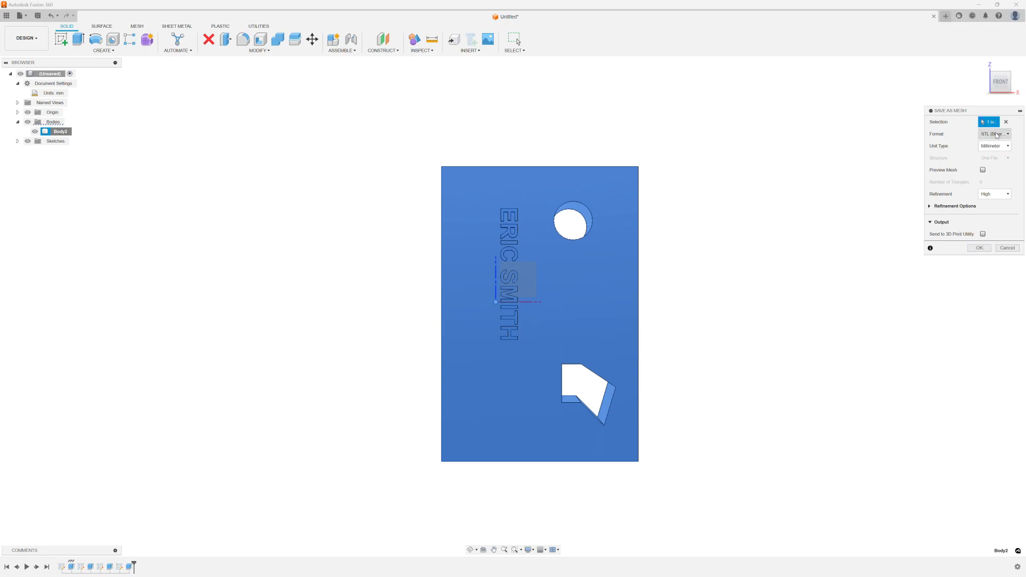
{"action": "left_click", "coordinate": [977, 248]}
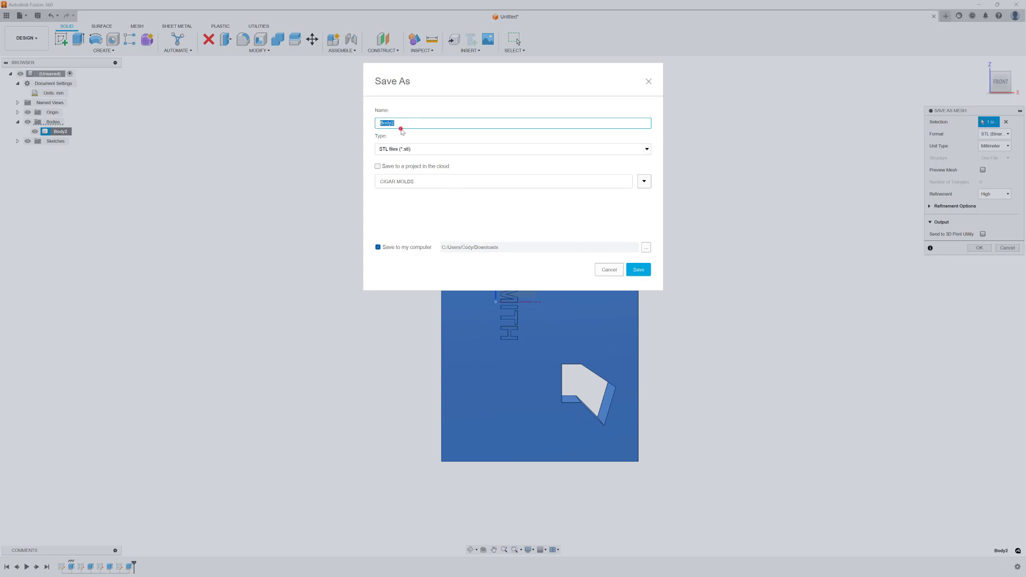
Step: Save the STL file under a new name and open it from the Downloads folder
{"action": "type", "text": "Ei"}
{"action": "left_click", "coordinate": [639, 270]}
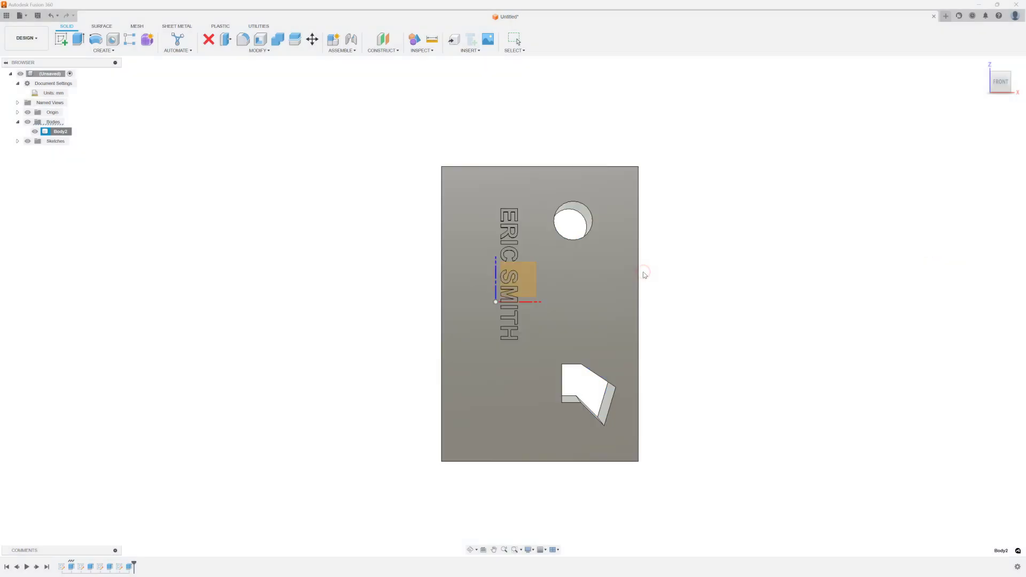
{"action": "left_click_drag", "start_coordinate": [1025, 119], "coordinate": [439, 128]}
{"action": "double_click", "coordinate": [444, 210]}
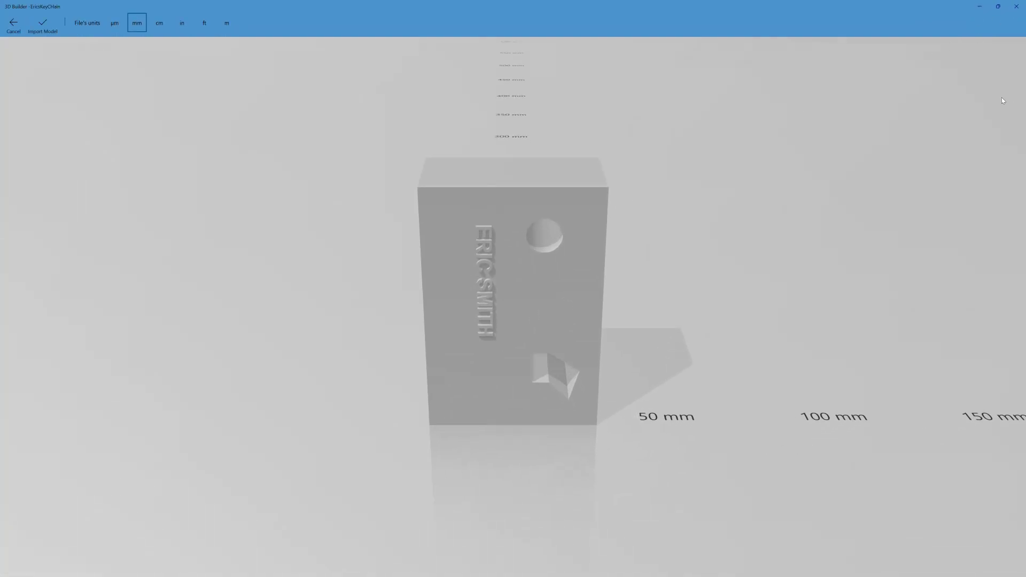
Step: Close the 3D Builder preview after inspecting the text, hole and notch
{"action": "left_click", "coordinate": [1016, 7]}
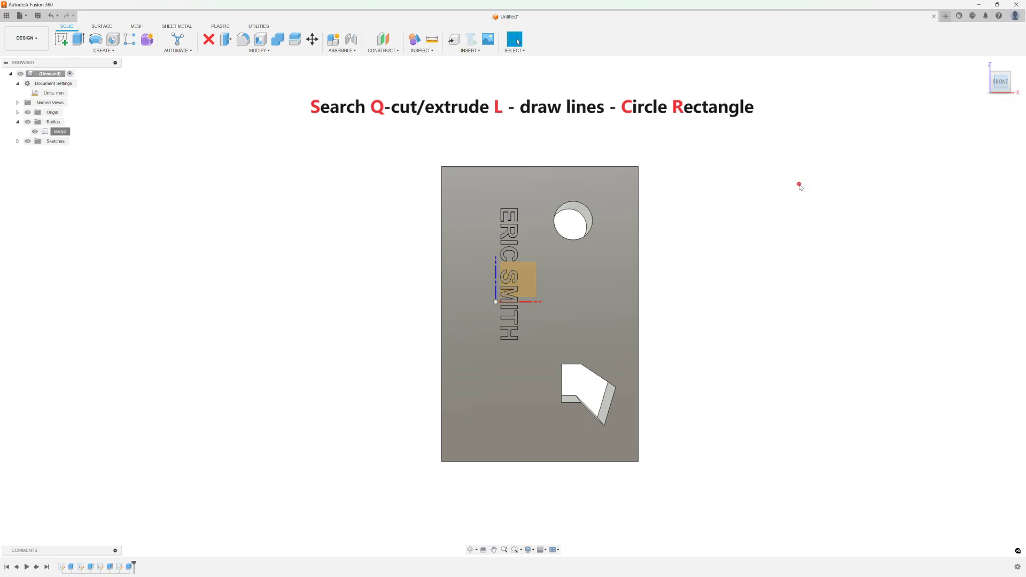
Step: Search the design shortcuts for 'center', cancel a stray Extrude, and choose Center Rectangle
{"action": "key", "text": "s"}
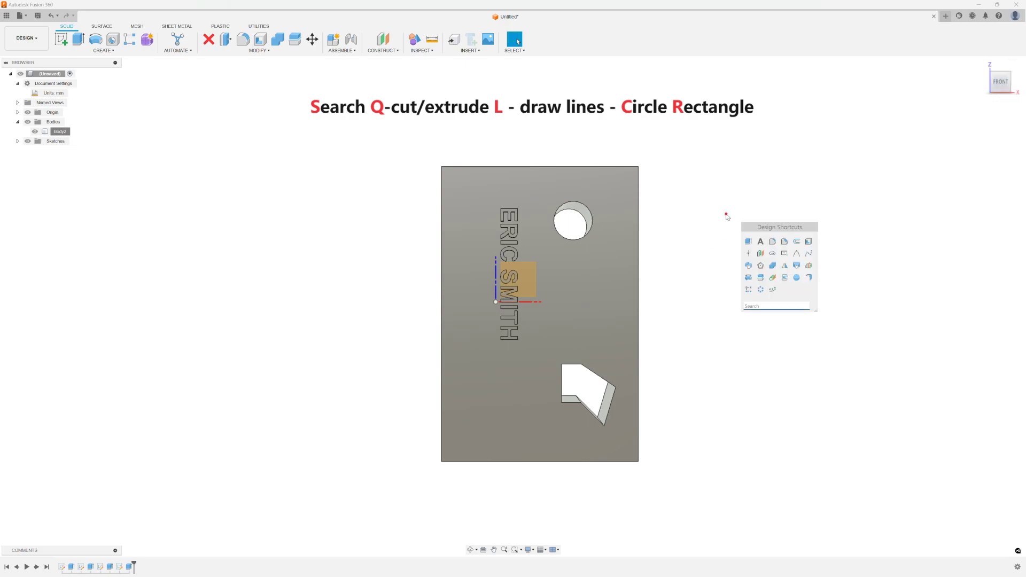
{"action": "key", "text": "s"}
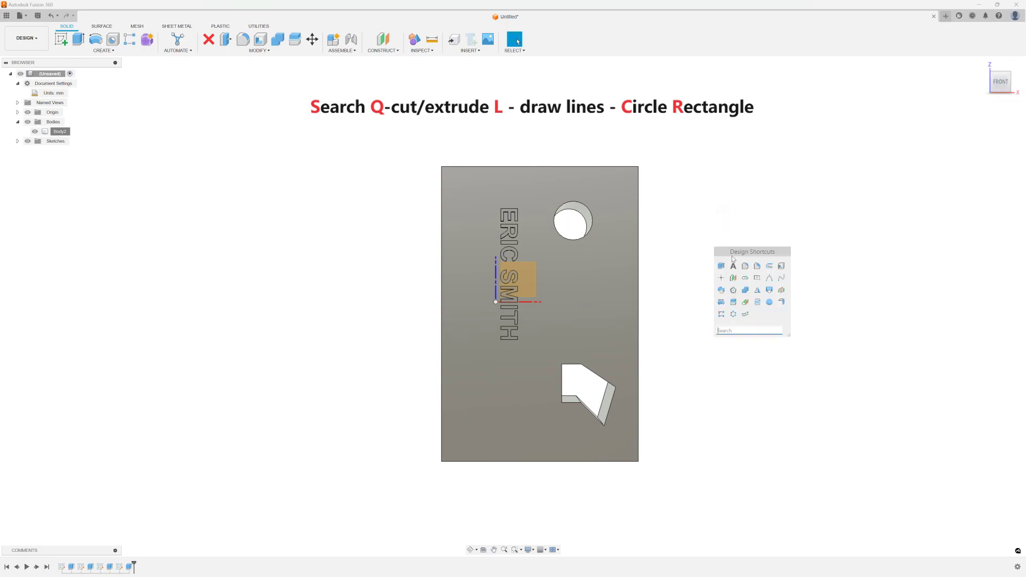
{"action": "left_click", "coordinate": [738, 331]}
{"action": "type", "text": "ce"}
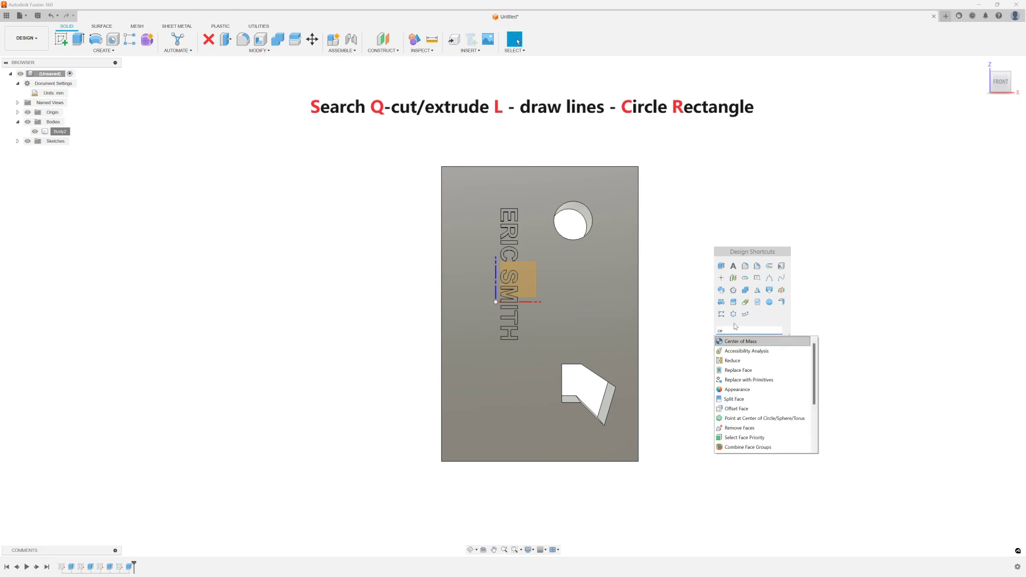
{"action": "type", "text": "nter"}
{"action": "key", "text": "Escape"}
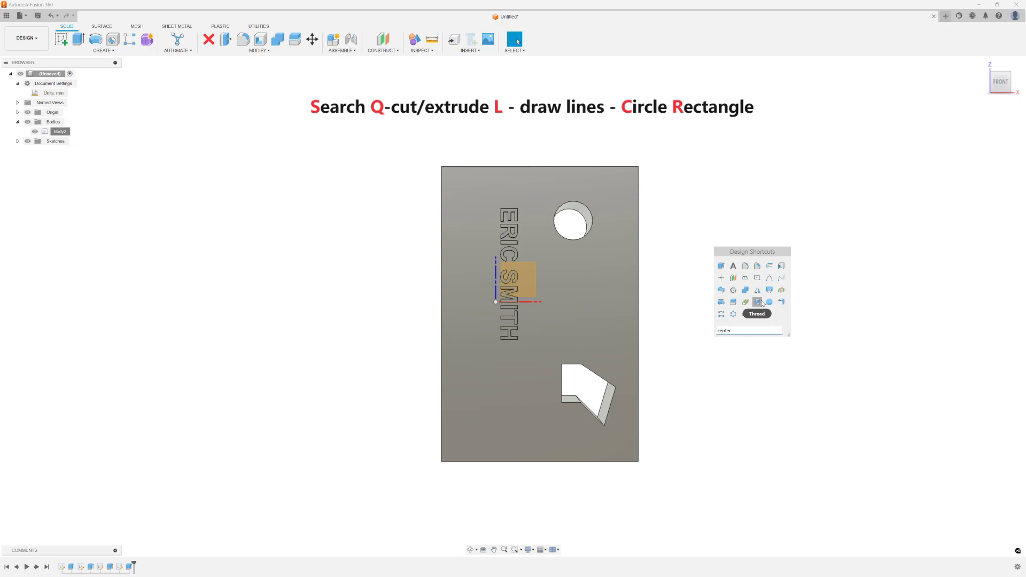
{"action": "key", "text": "e"}
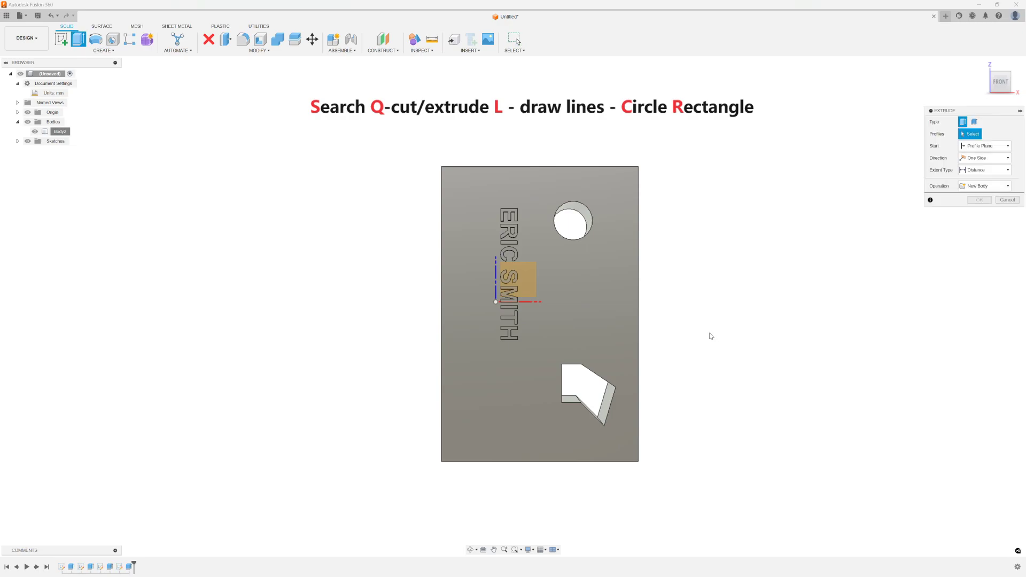
{"action": "left_click", "coordinate": [1007, 201]}
{"action": "key", "text": "l"}
{"action": "key", "text": "s"}
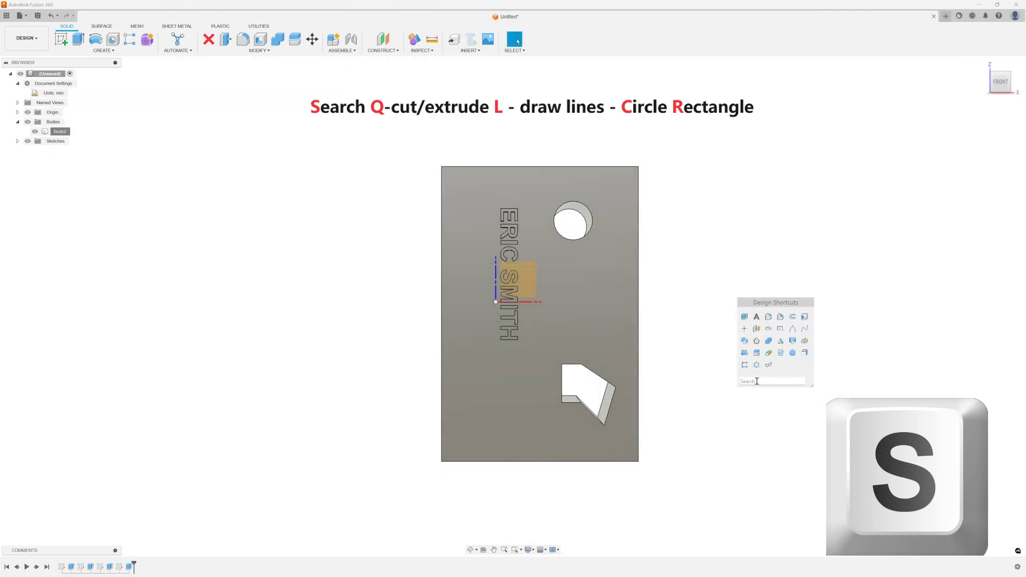
{"action": "left_click", "coordinate": [781, 329]}
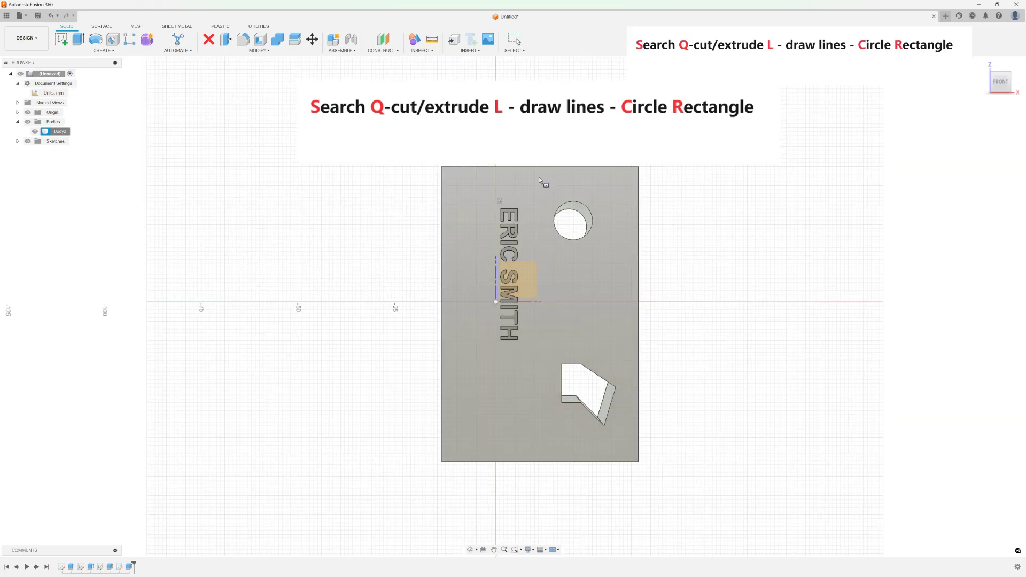
Step: On the front face, draw a roughly 6 mm wide centre-point rectangle centred on the circle's centre
{"action": "left_click", "coordinate": [537, 180]}
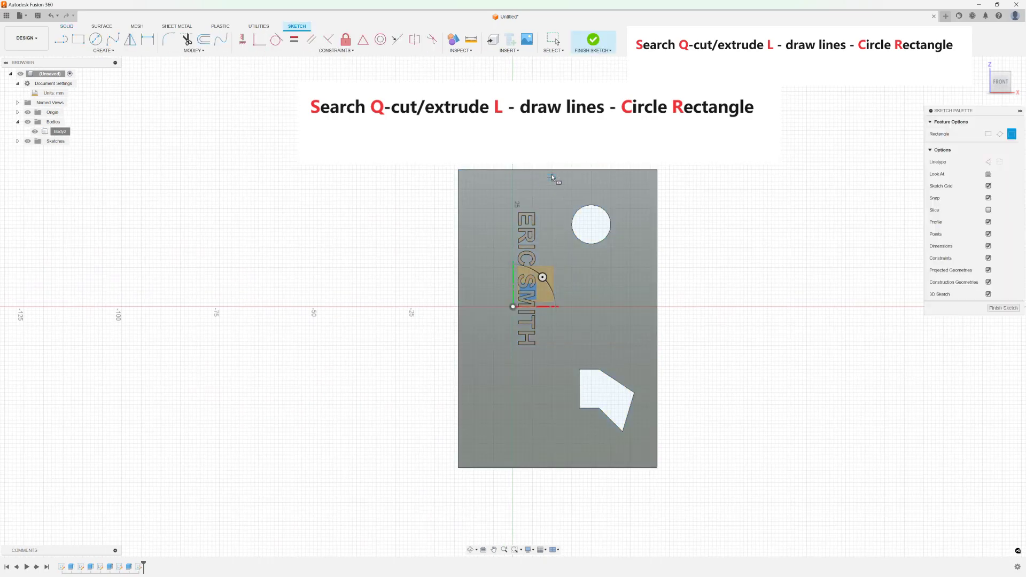
{"action": "left_click", "coordinate": [592, 225]}
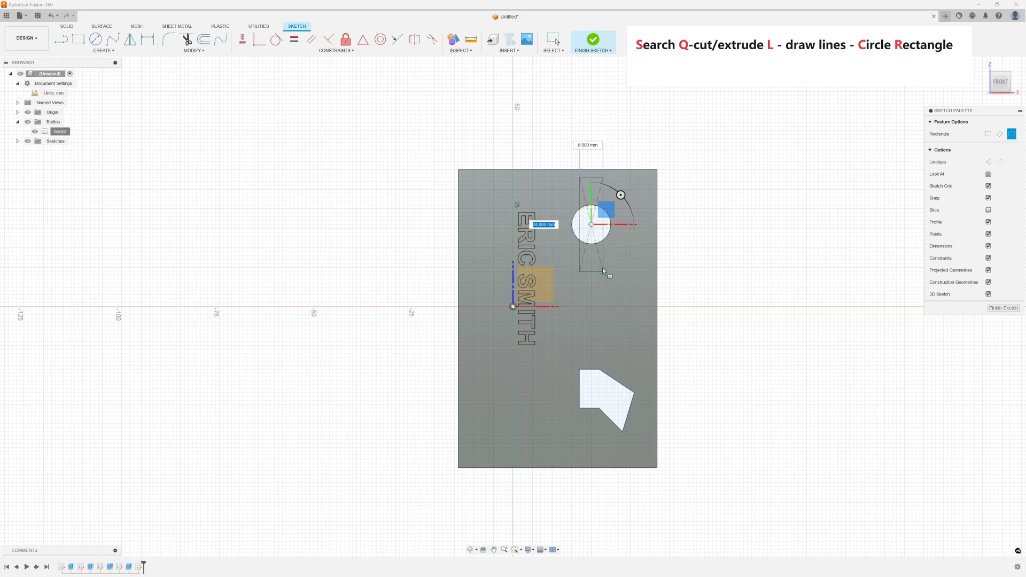
{"action": "left_click", "coordinate": [603, 270]}
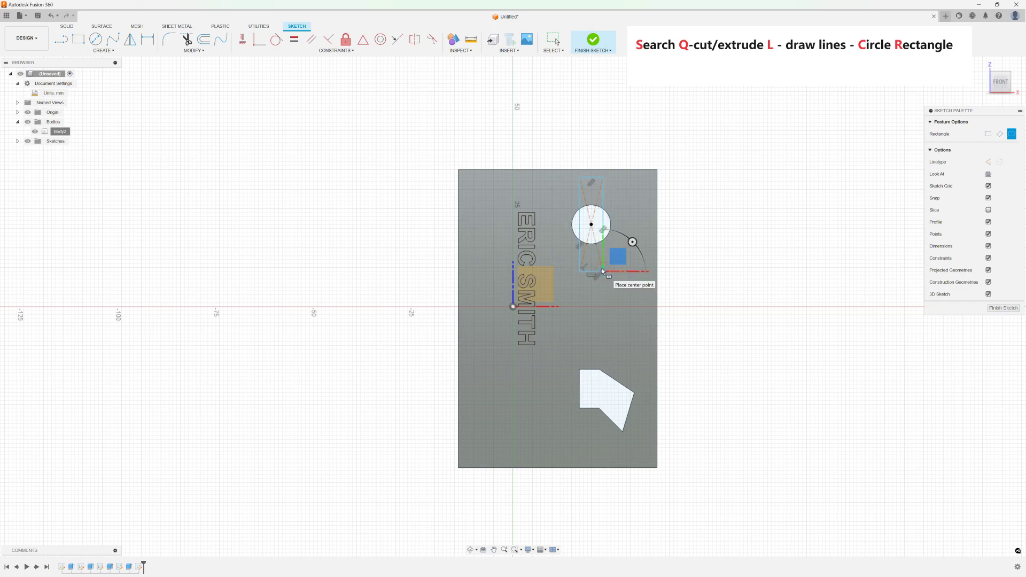
{"action": "key", "text": "q"}
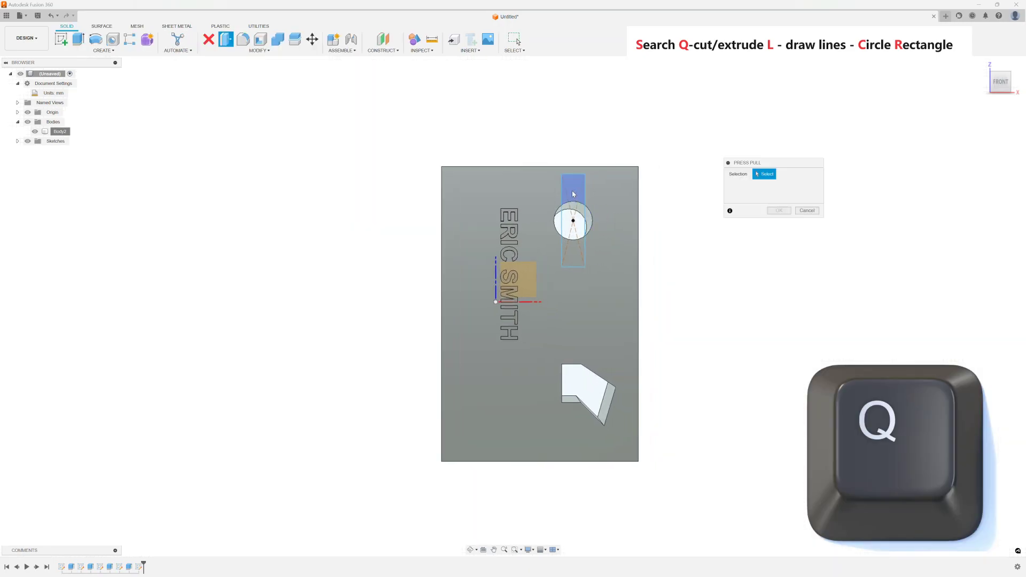
Step: Cut both rectangle profiles -25.40 mm through the plate, then return to the front view
{"action": "left_click", "coordinate": [574, 198]}
{"action": "left_click", "coordinate": [576, 250]}
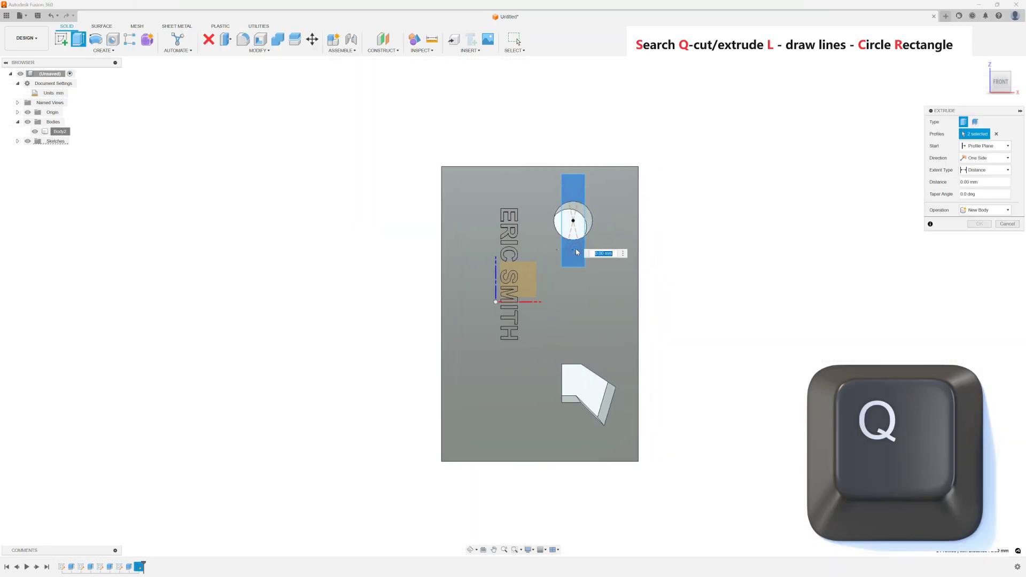
{"action": "middle_click_drag", "start_coordinate": [740, 264], "coordinate": [580, 264], "text": "shift"}
{"action": "left_click", "coordinate": [579, 263]}
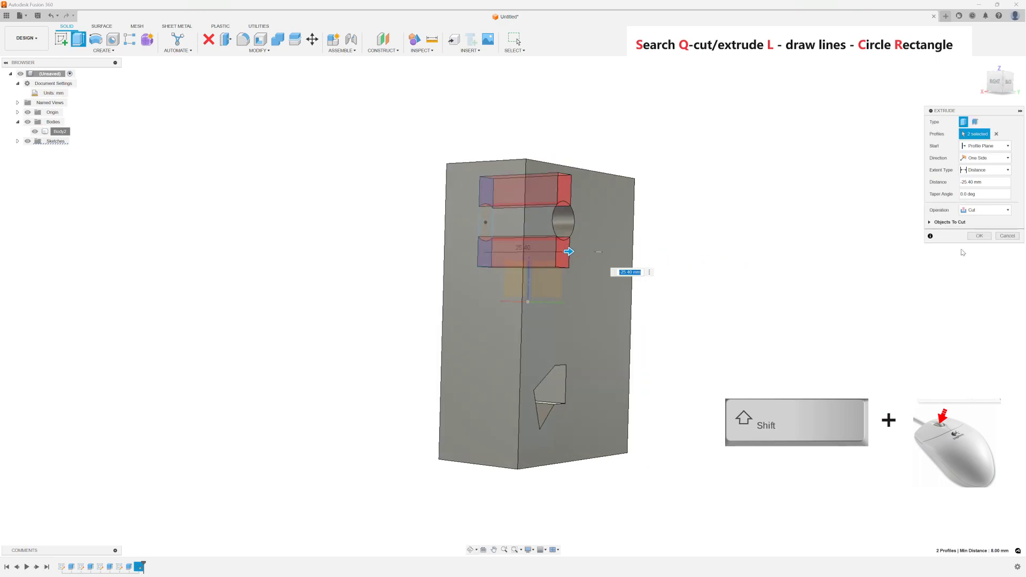
{"action": "left_click", "coordinate": [982, 235]}
{"action": "middle_click_drag", "start_coordinate": [690, 258], "coordinate": [841, 264], "text": "shift"}
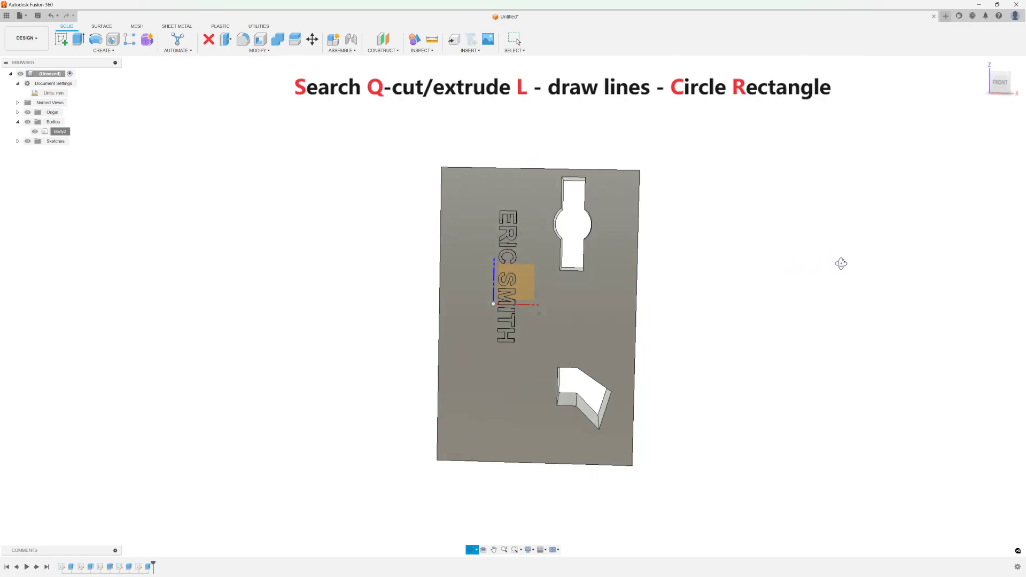
{"action": "left_click", "coordinate": [1003, 86]}
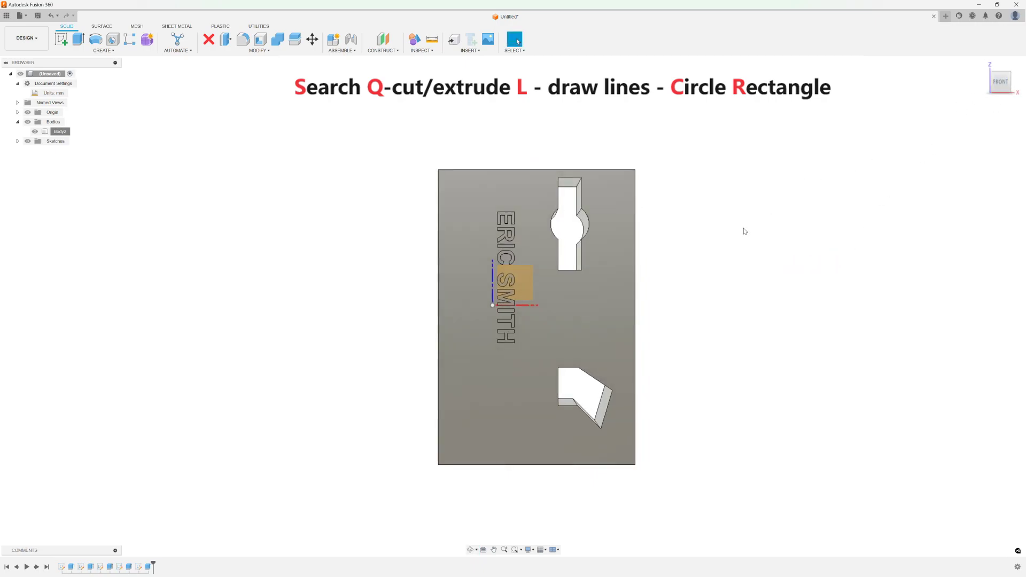